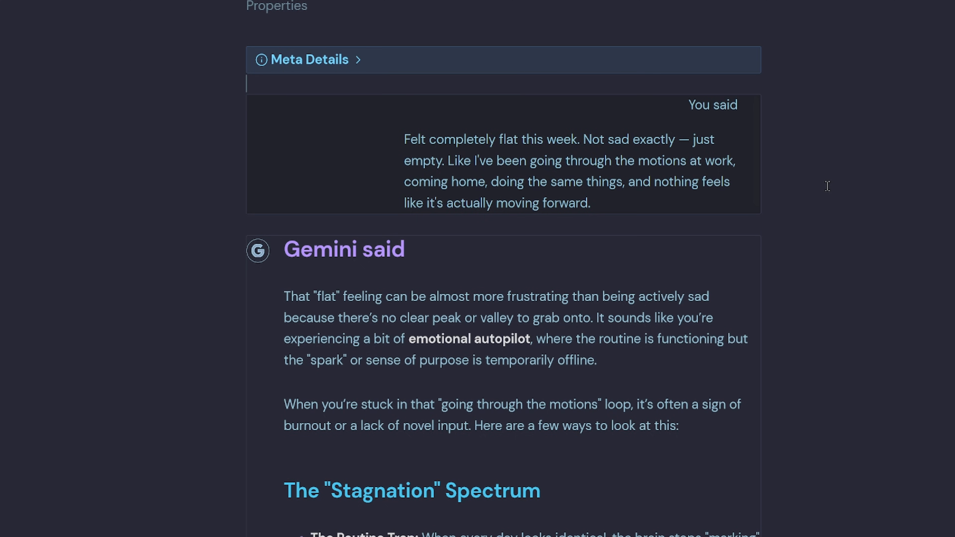
- Scroll through the clipped Gemini chat note to read the whole conversation
scroll(827, 186, "down", 5)
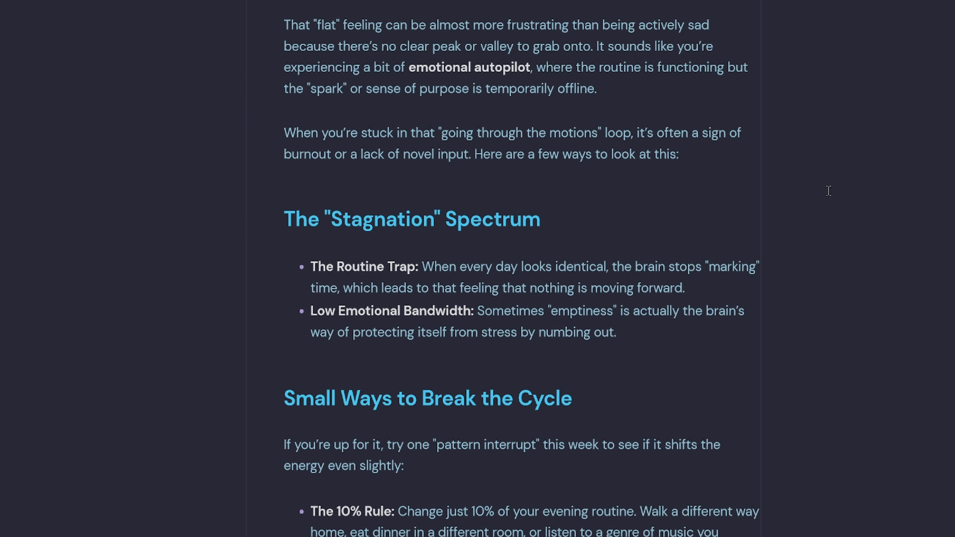
scroll(845, 211, "down", 14)
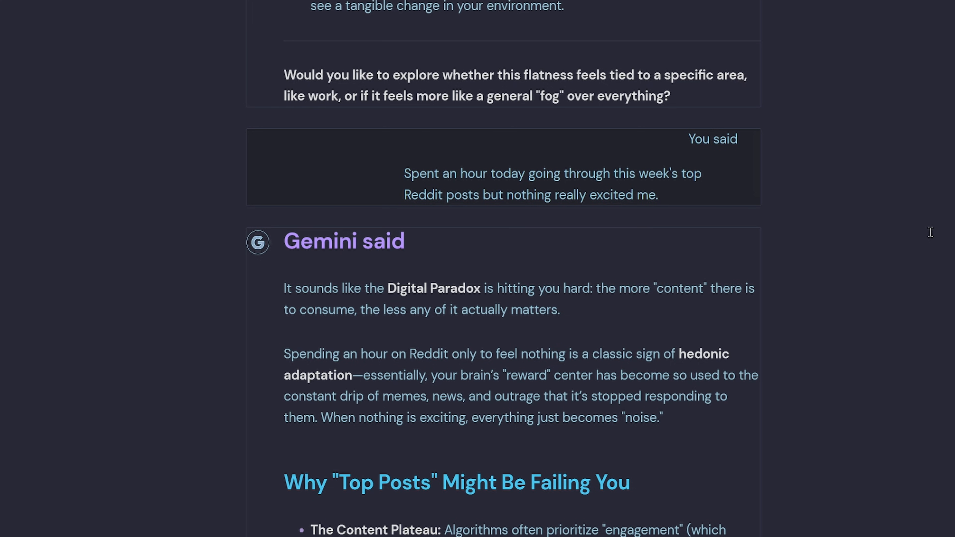
scroll(931, 232, "down", 6)
scroll(931, 232, "down", 15)
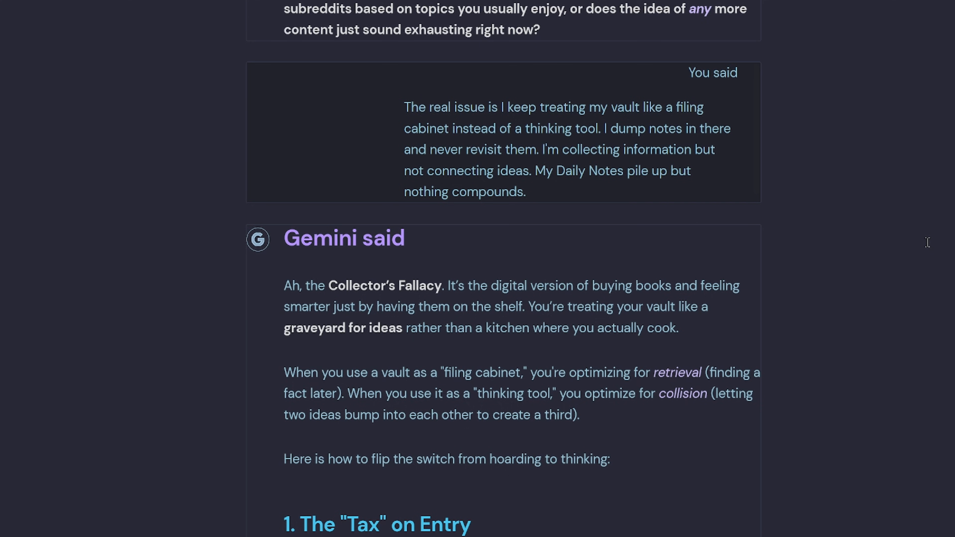
scroll(920, 263, "down", 5)
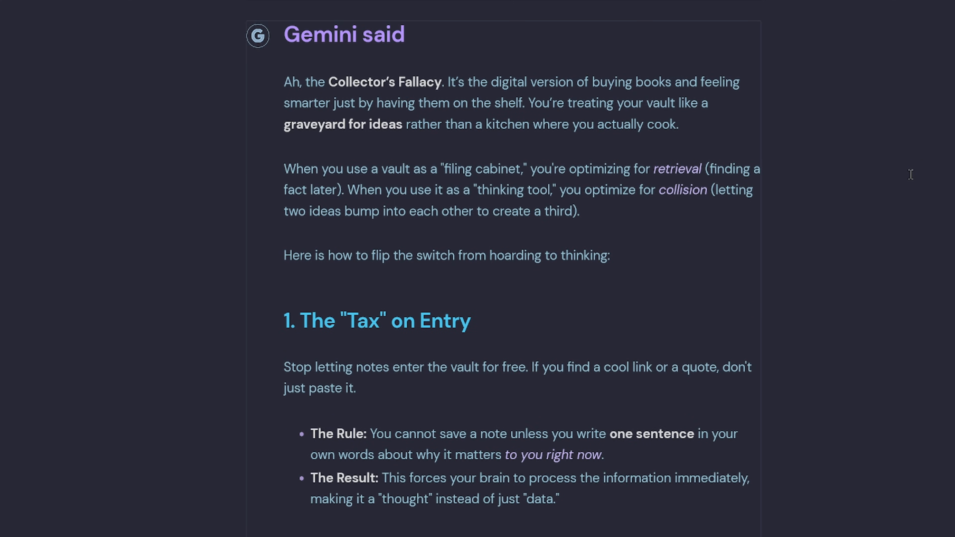
scroll(910, 174, "down", 12)
scroll(922, 165, "down", 15)
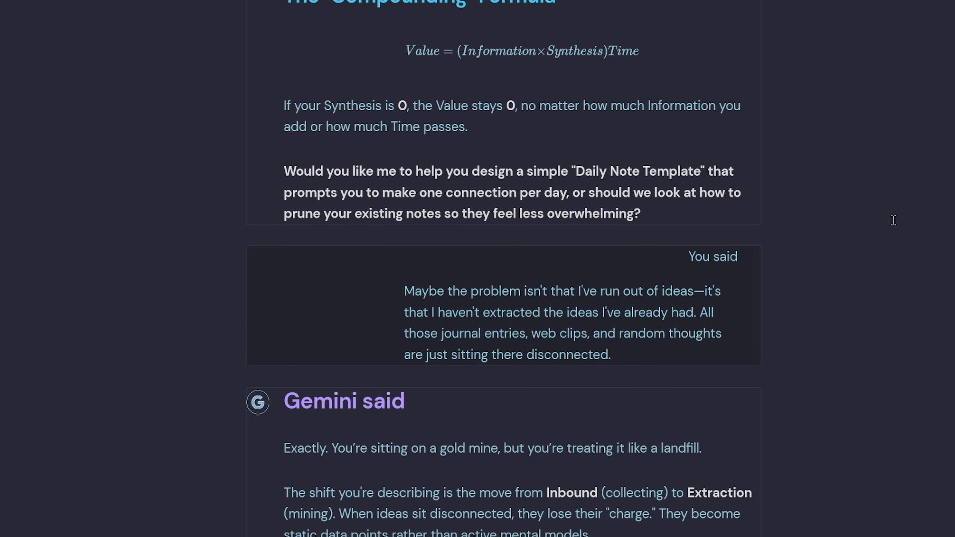
scroll(894, 220, "down", 5)
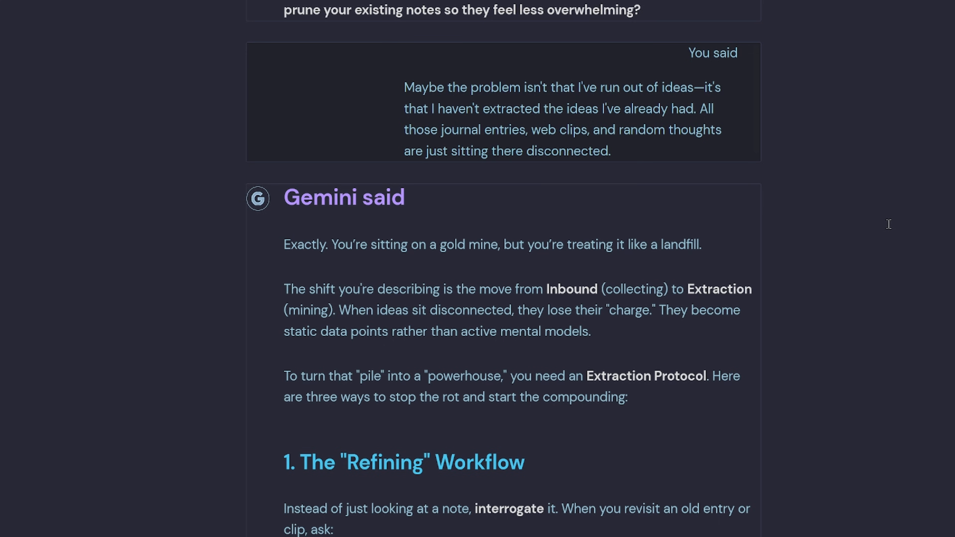
scroll(889, 225, "down", 5)
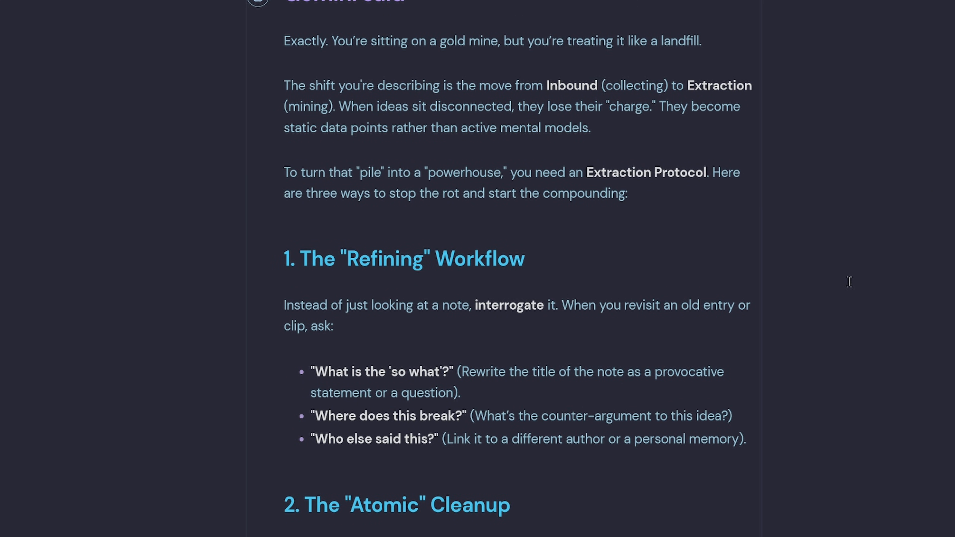
scroll(849, 282, "down", 8)
scroll(849, 282, "down", 2)
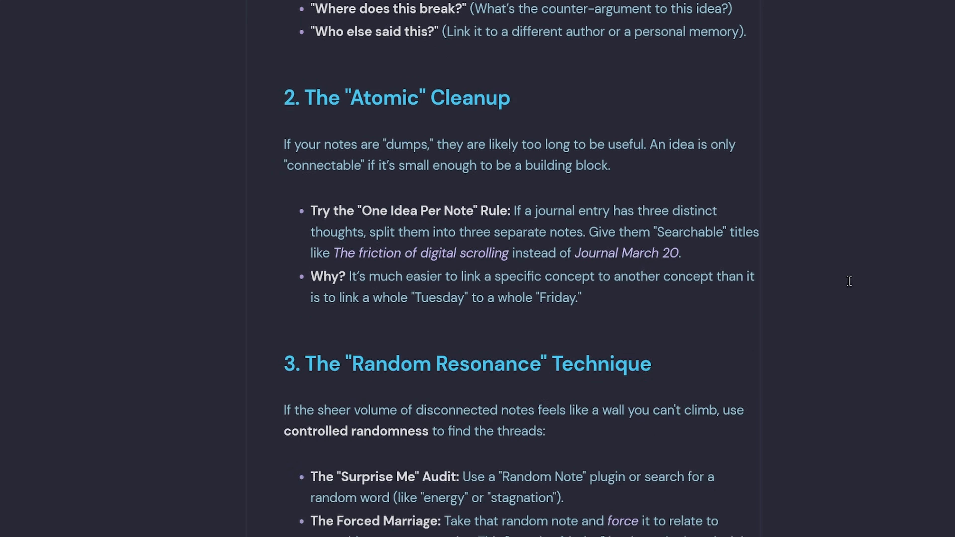
scroll(849, 282, "down", 6)
scroll(849, 281, "down", 5)
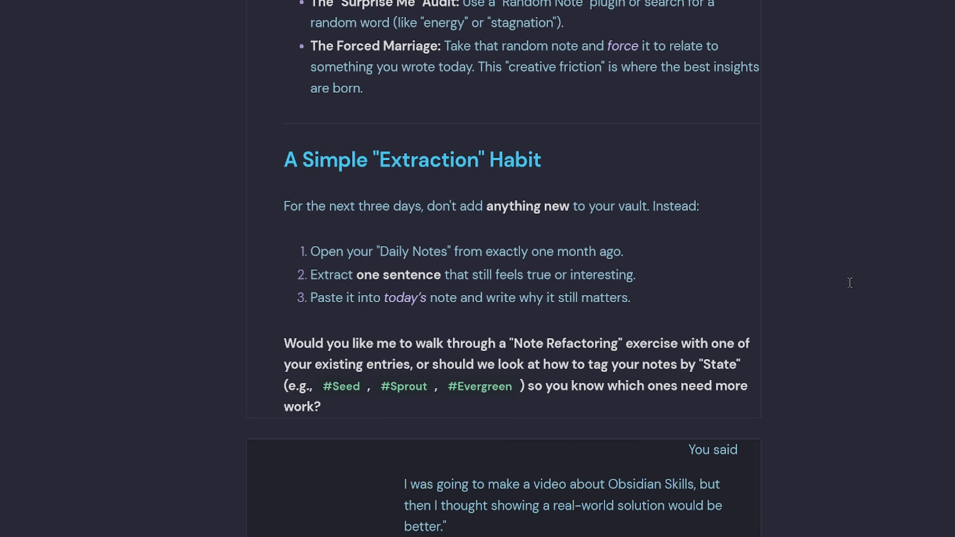
scroll(850, 283, "down", 10)
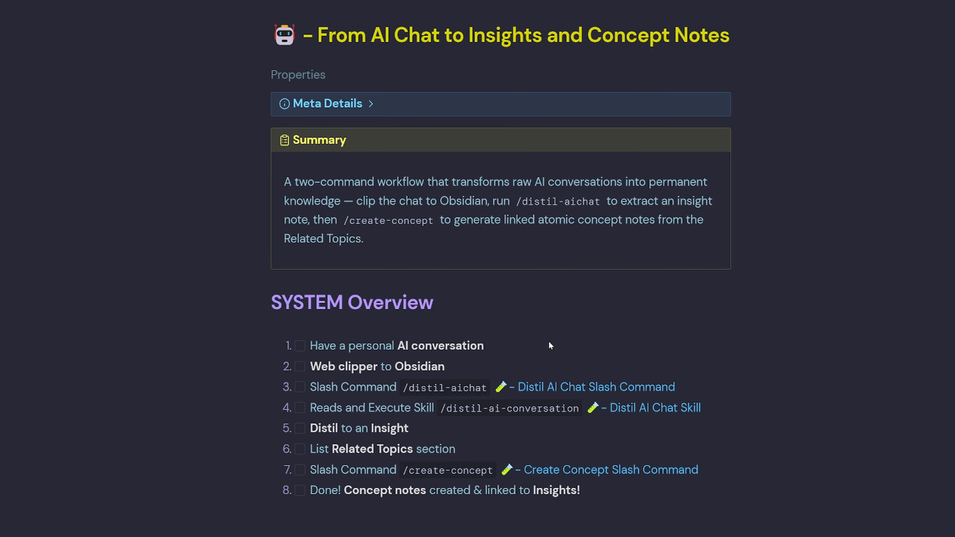
- Check off the AI conversation and Web clipper tasks in the SYSTEM Overview checklist
left_click(300, 346)
left_click(300, 366)
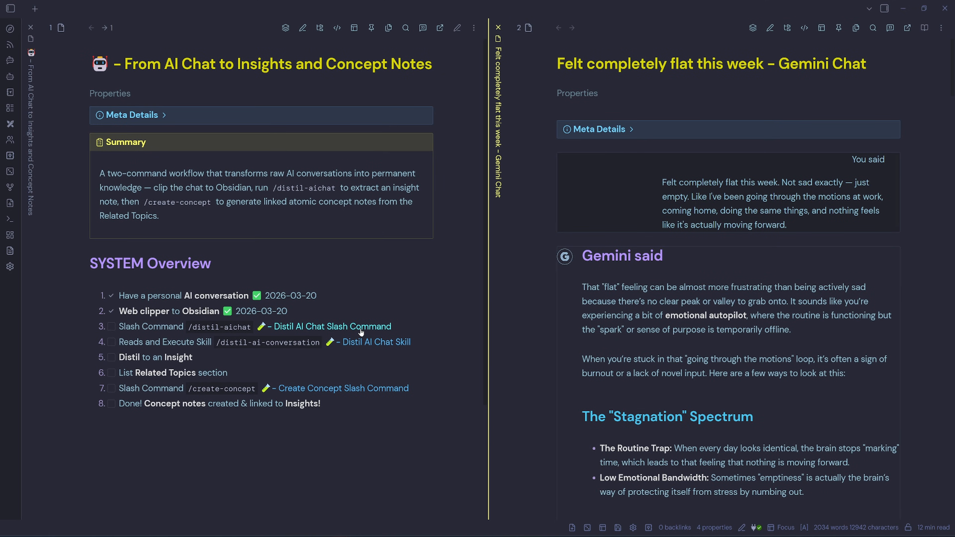
- Open the Distil AI Chat Slash Command note, review its description and command text, and close it
left_click(362, 331, "ctrl")
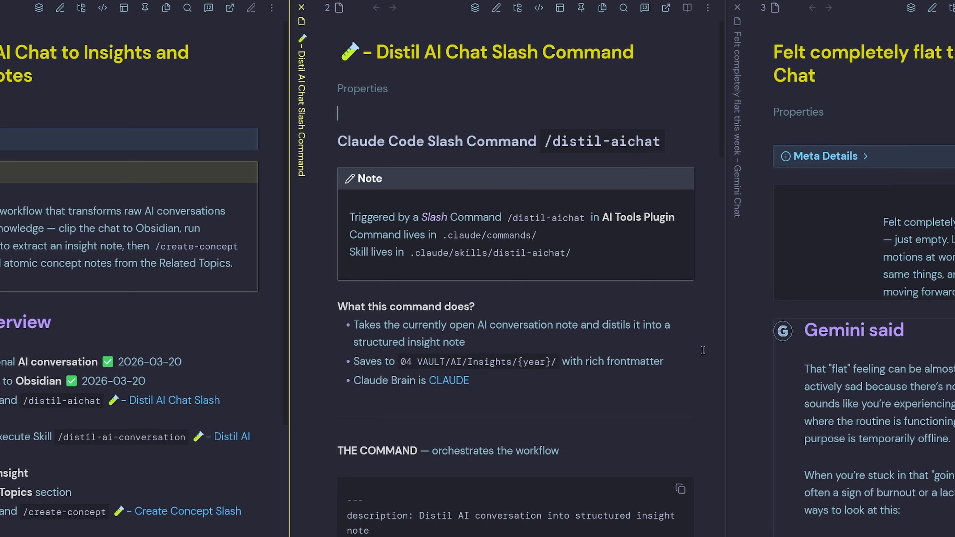
left_click_drag(684, 218, 602, 219)
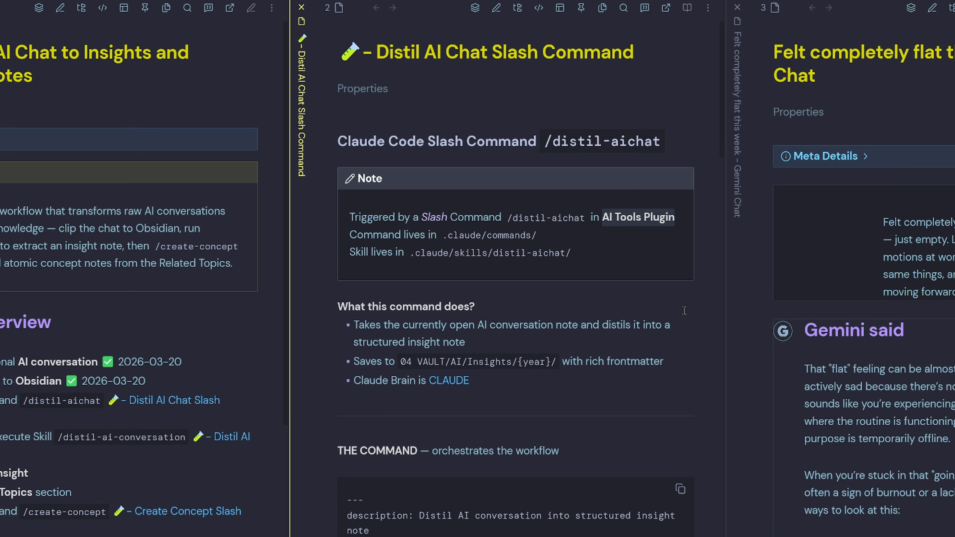
left_click_drag(537, 236, 443, 235)
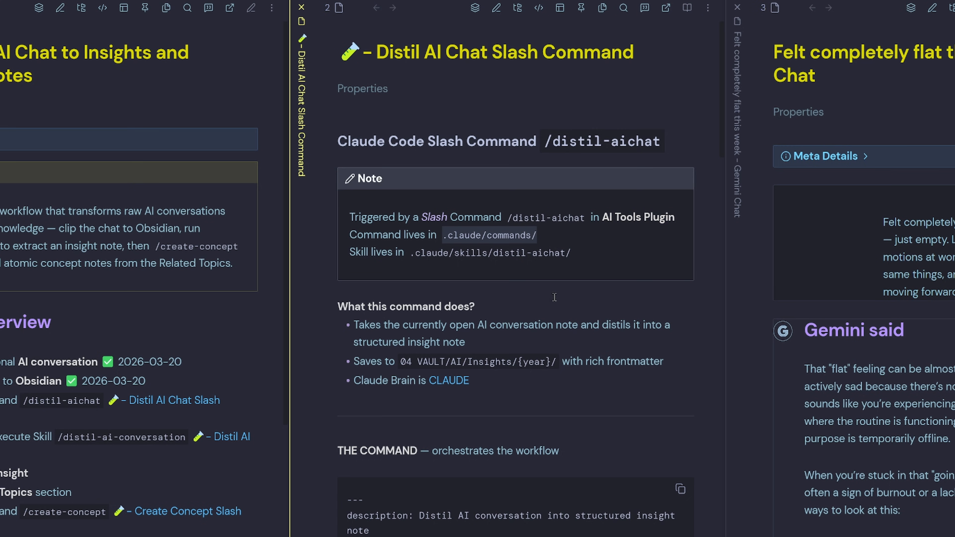
left_click_drag(581, 252, 409, 252)
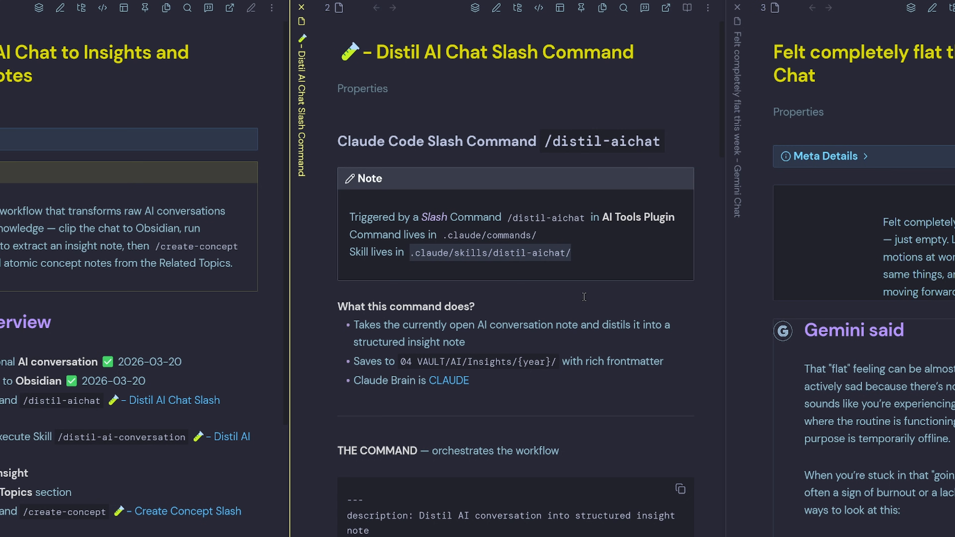
left_click(632, 344)
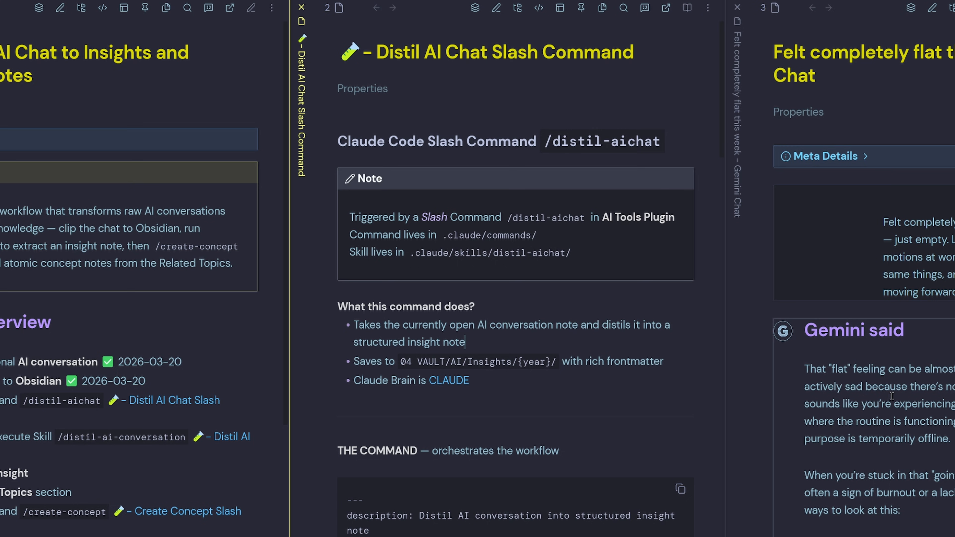
left_click_drag(559, 363, 398, 364)
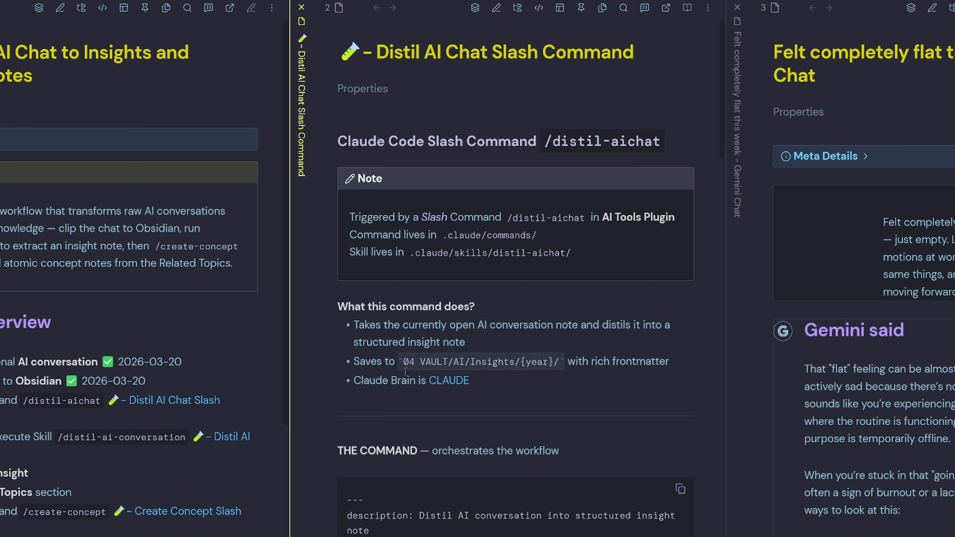
left_click(562, 381)
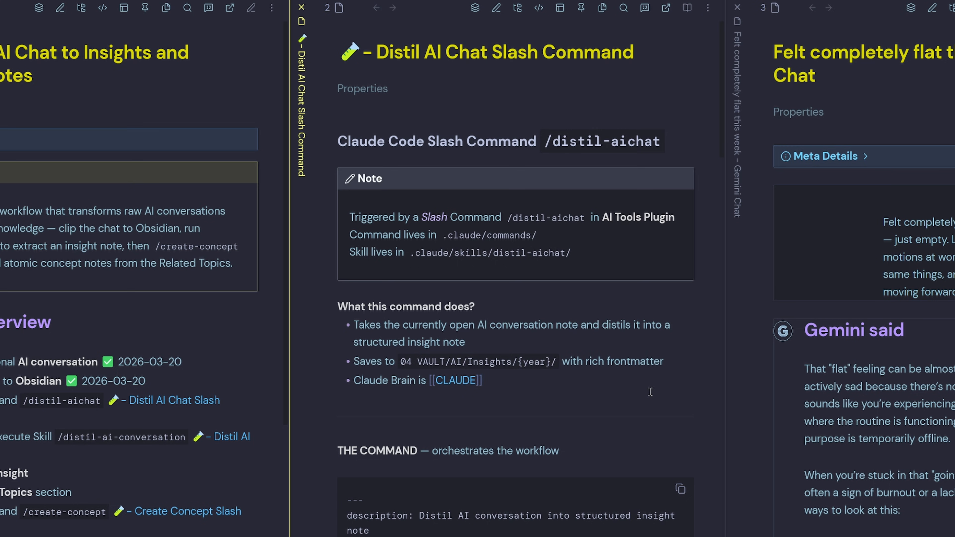
scroll(650, 392, "down", 10)
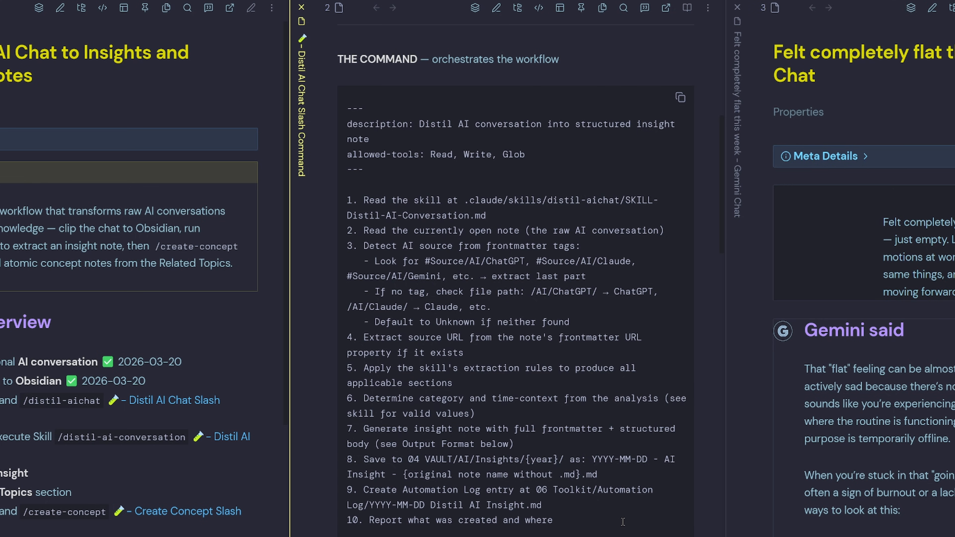
scroll(622, 522, "down", 15)
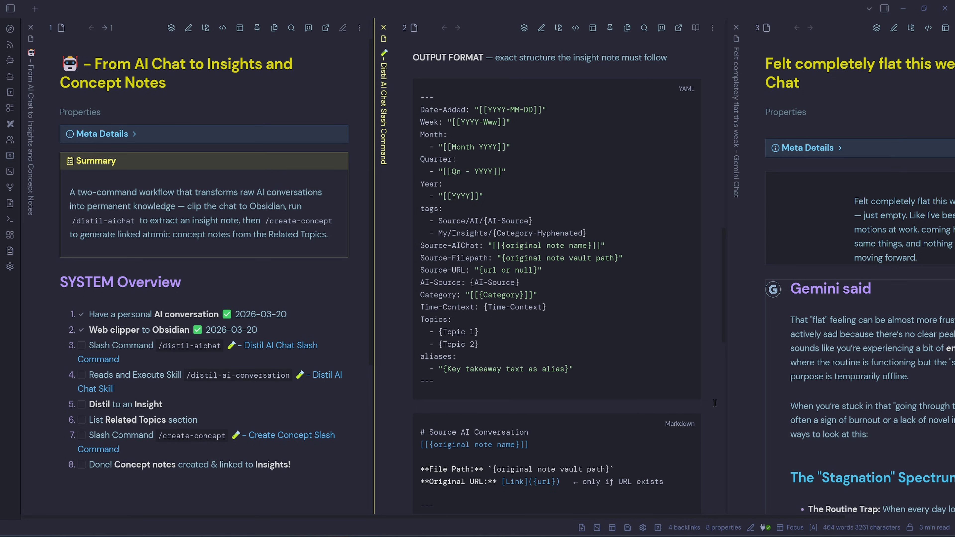
key("ctrl+w")
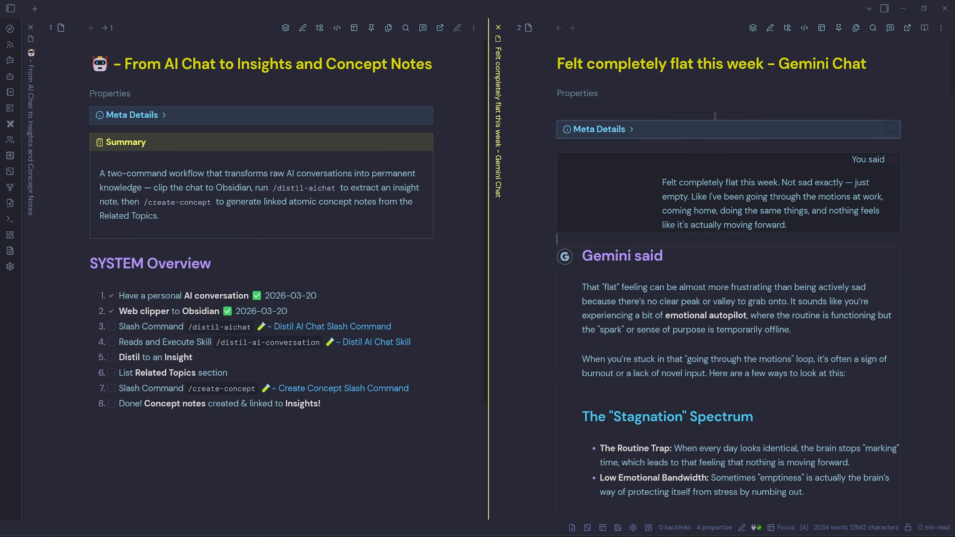
- Open the Claude Agent panel, run /distil-aichat with the Gemini chat note attached, and allow the skill
left_click(885, 9)
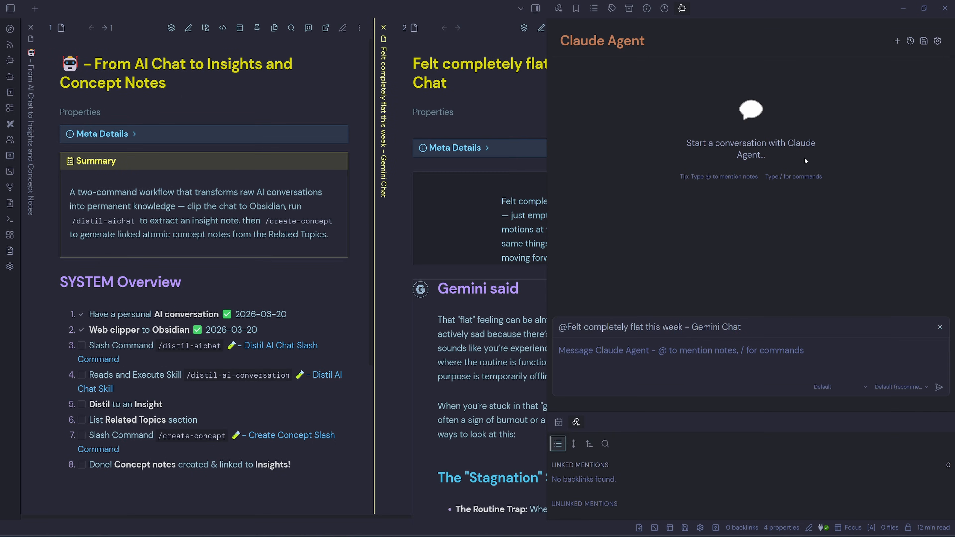
left_click(635, 349)
type("/dist")
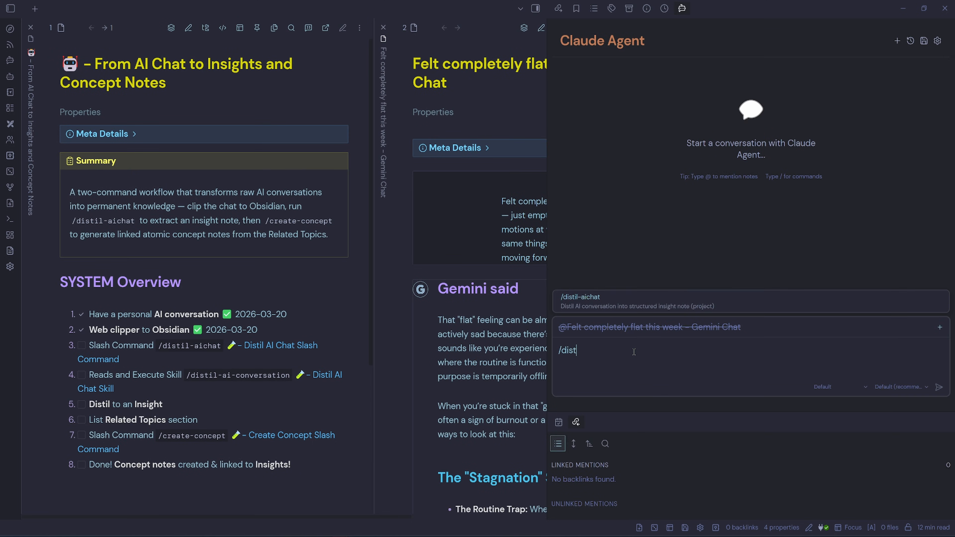
left_click(616, 294)
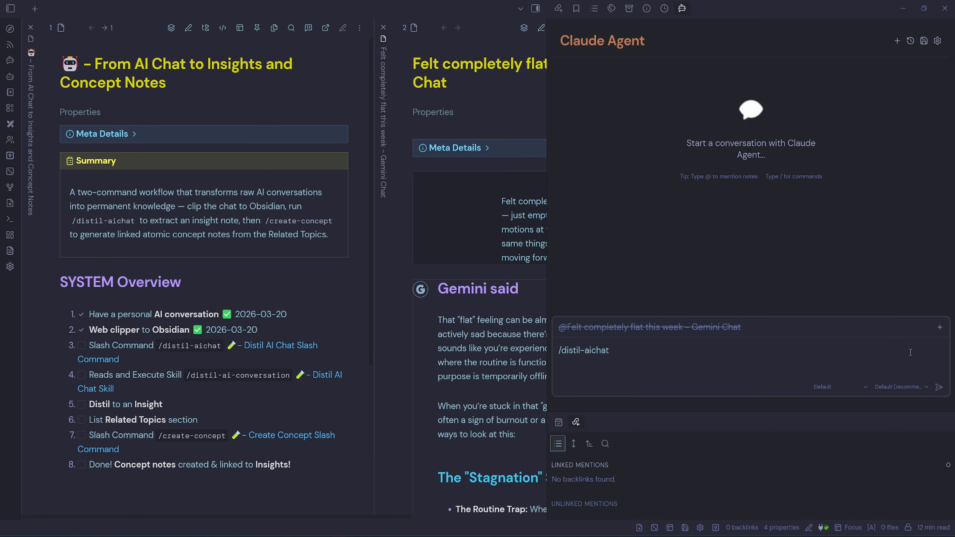
left_click(940, 327)
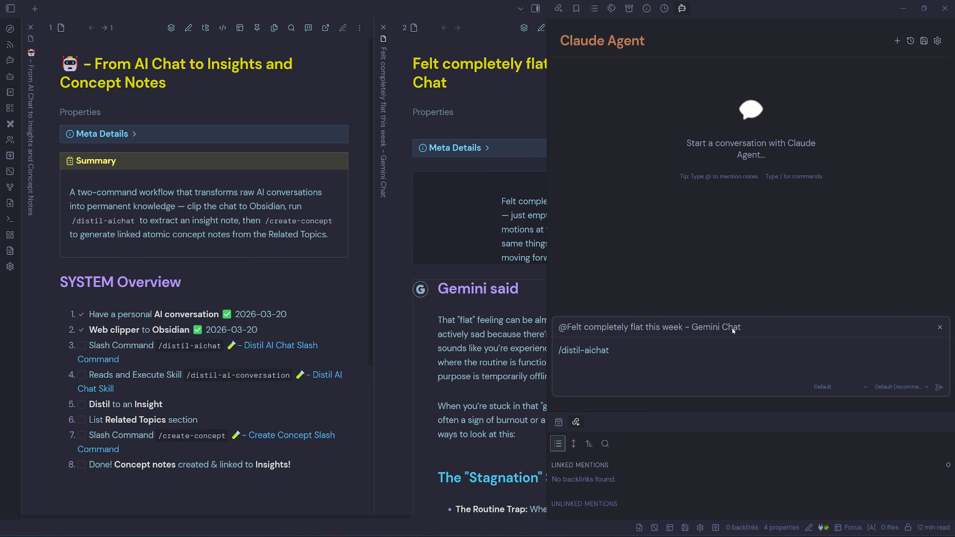
left_click(939, 387)
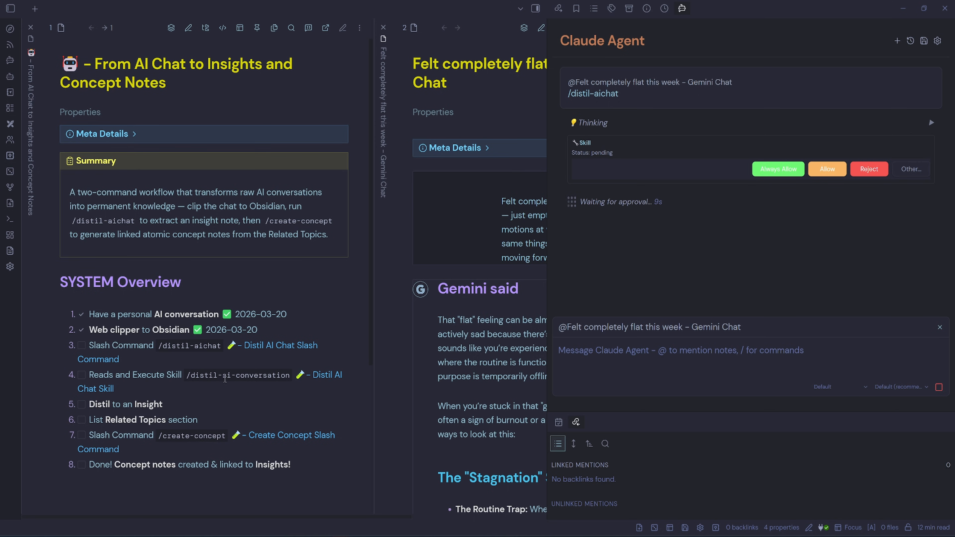
left_click(824, 173)
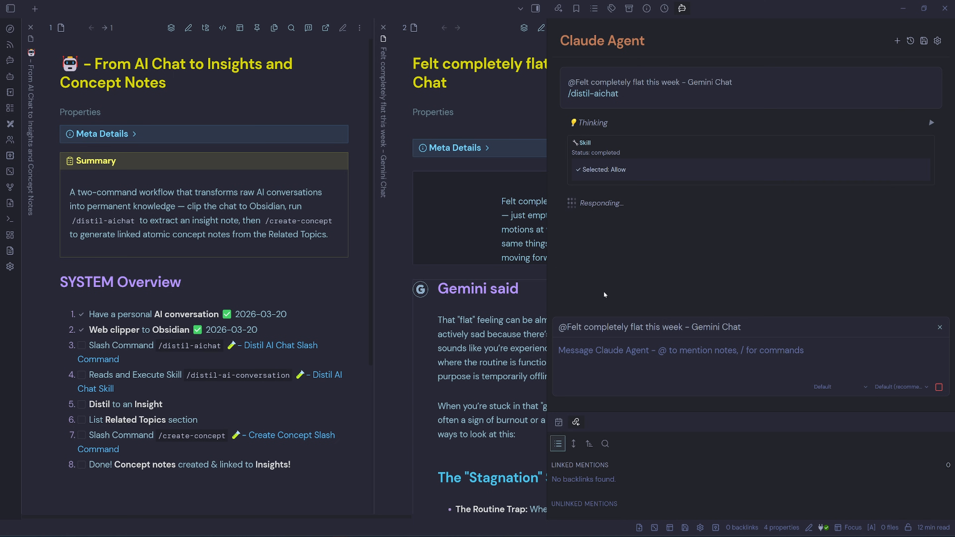
- Check off the Slash Command and Reads and Execute Skill tasks in the checklist
left_click(82, 345)
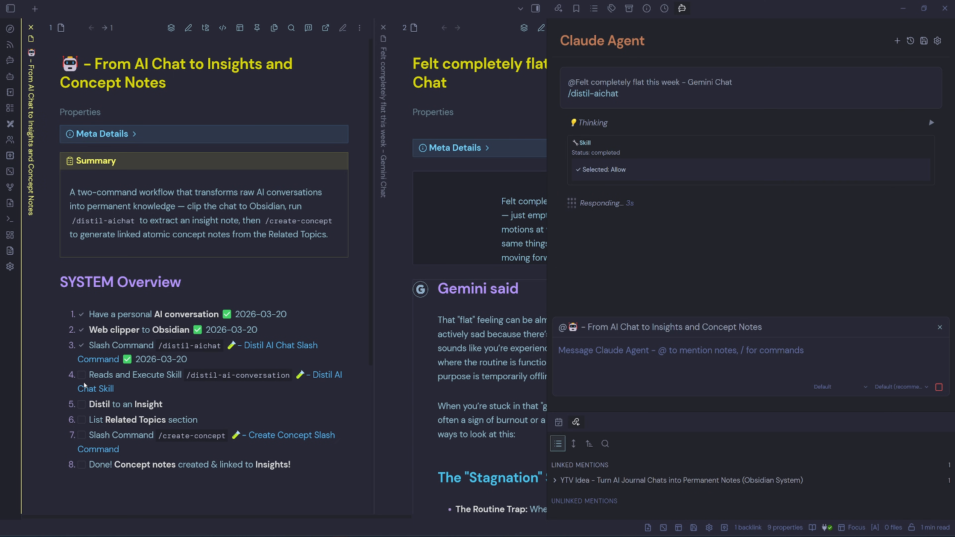
left_click(82, 375)
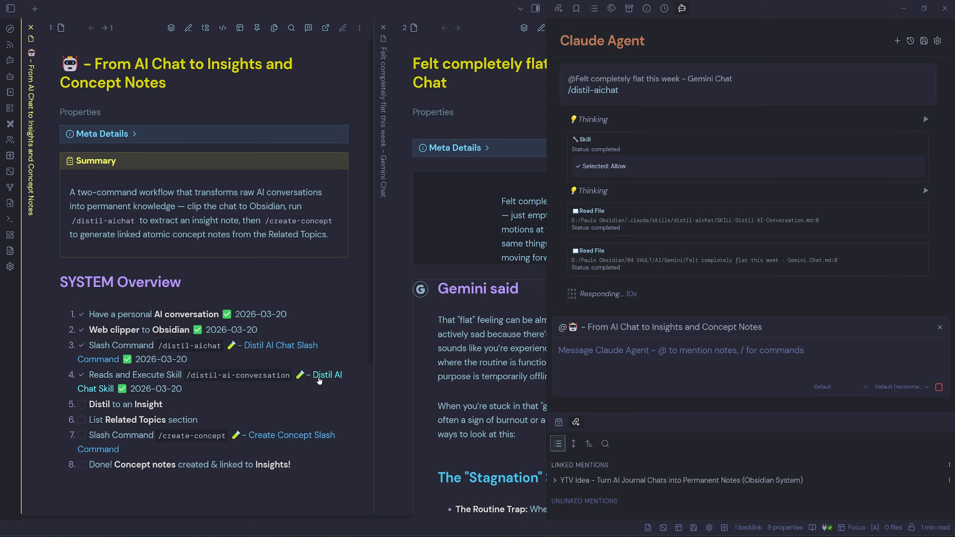
- Open the Distil AI Chat Skill note, review it alongside the agent's progress, and close it
left_click(319, 381)
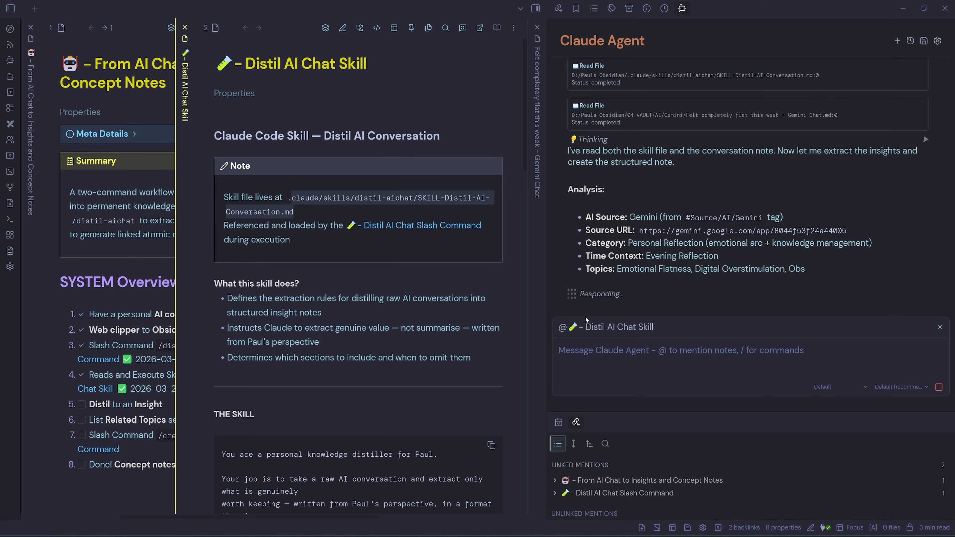
scroll(285, 210, "down", 2)
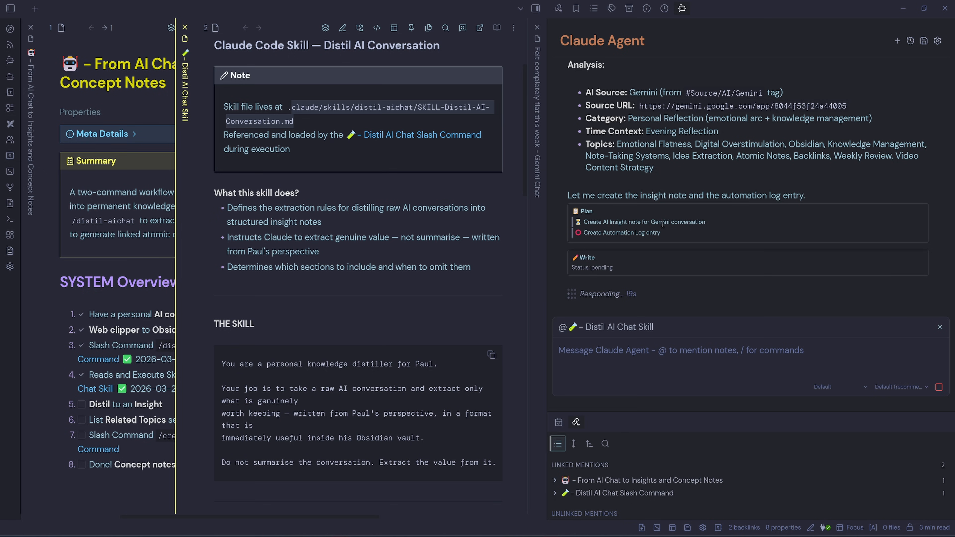
left_click_drag(663, 233, 583, 234)
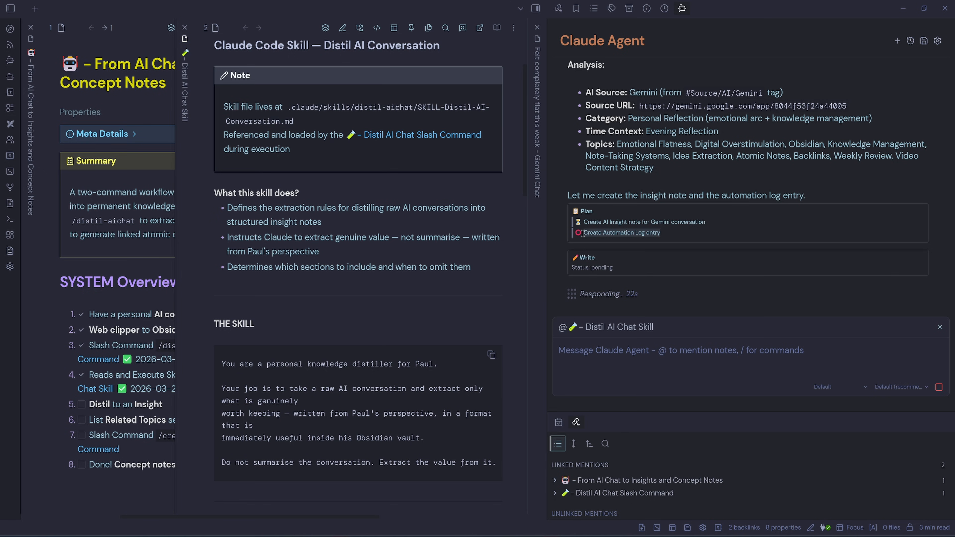
left_click(680, 235)
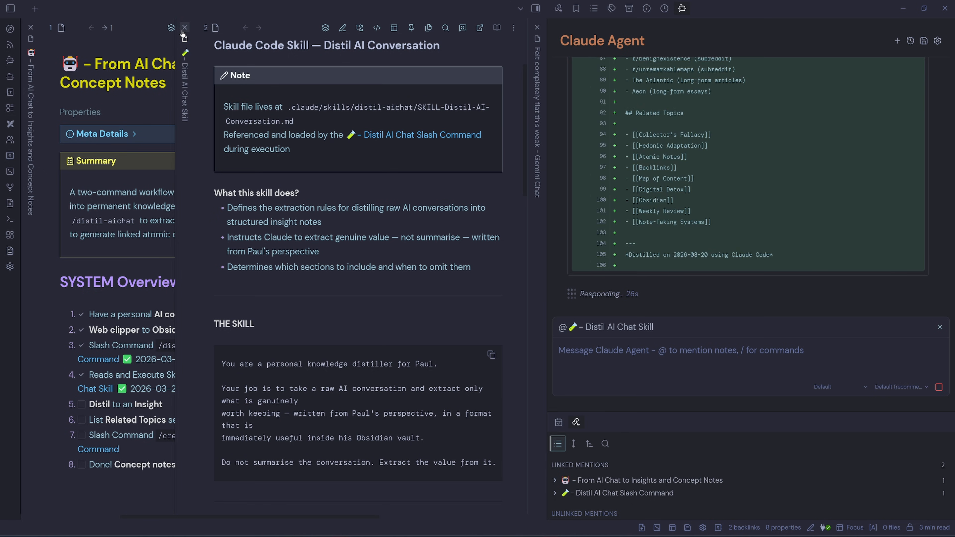
left_click(184, 27)
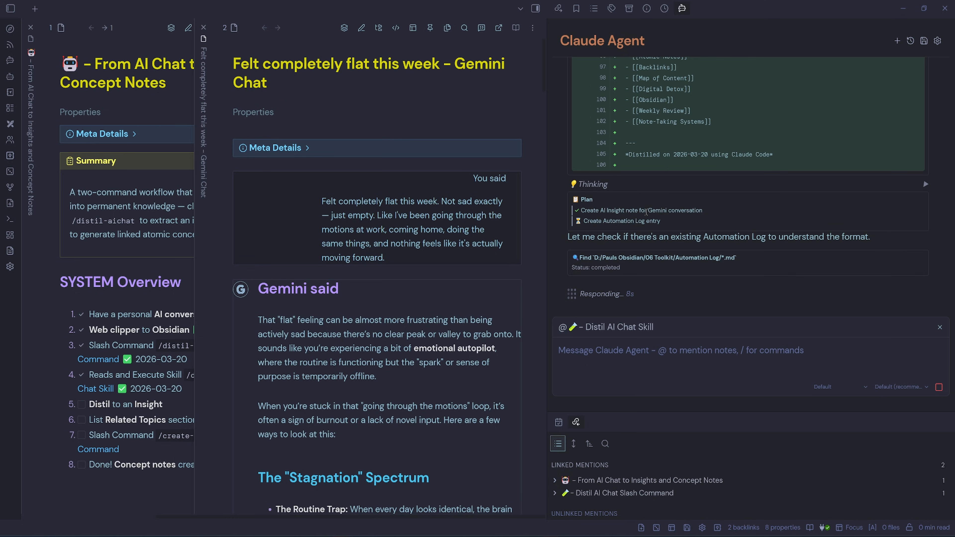
left_click_drag(648, 211, 710, 214)
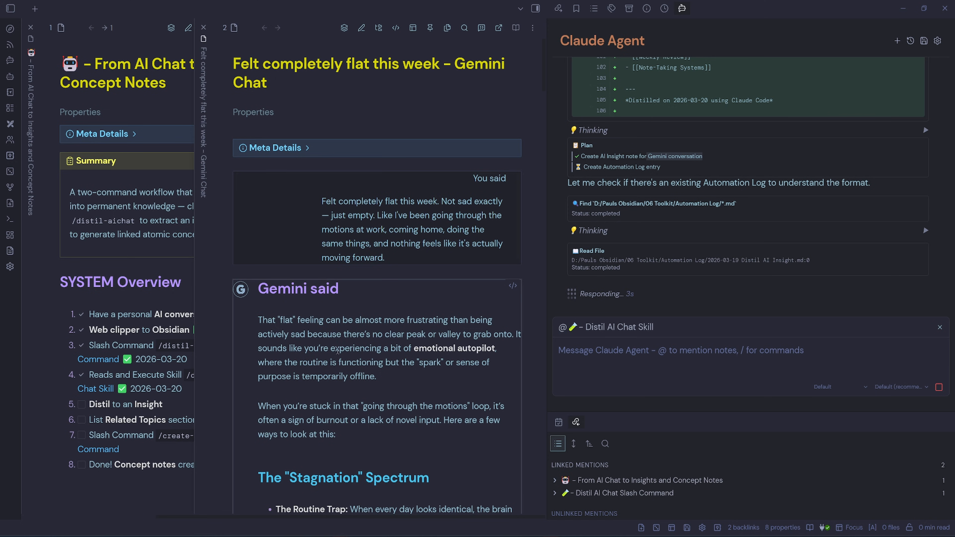
- Open the generated AI Insight note for the Gemini chat from its linked mentions and hide the agent sidebar
left_click(338, 348)
left_click(380, 277)
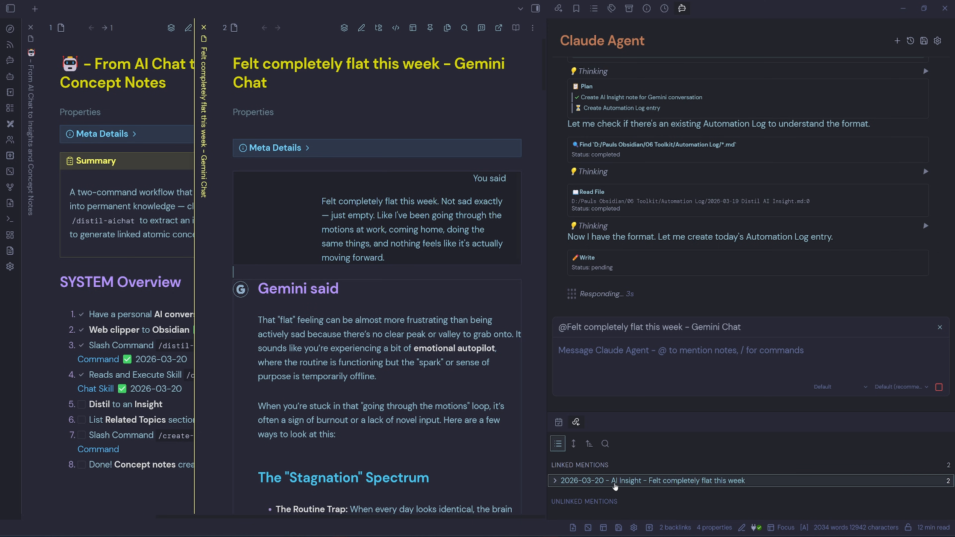
left_click(681, 481)
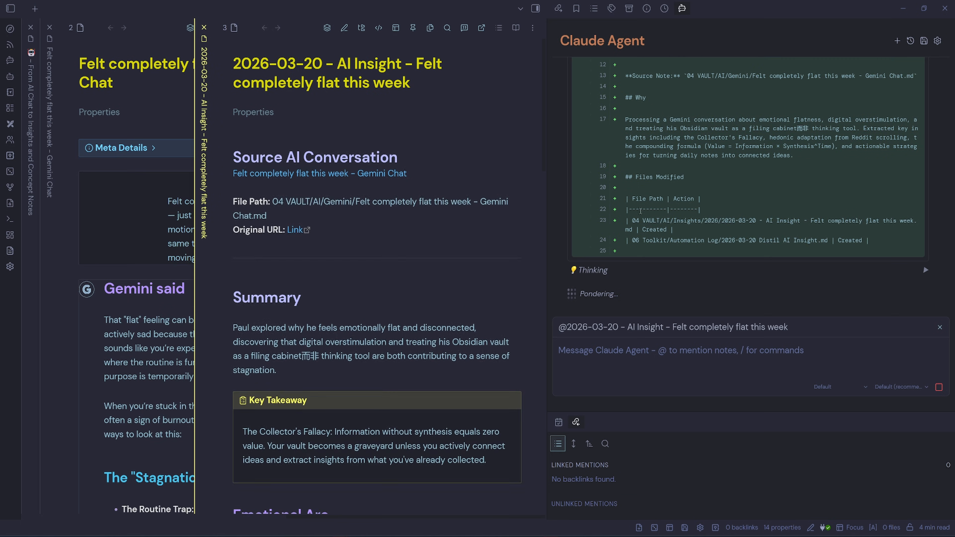
left_click(434, 84)
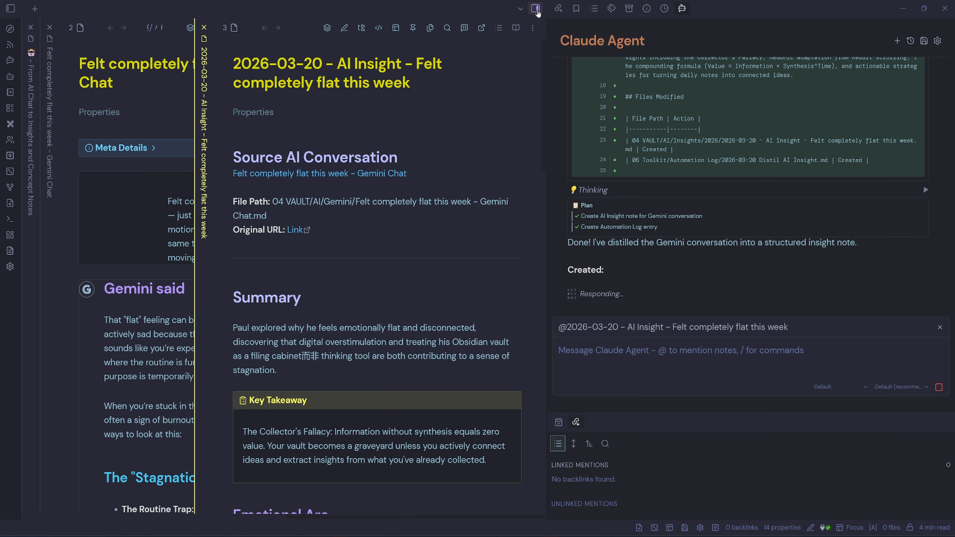
left_click(536, 8)
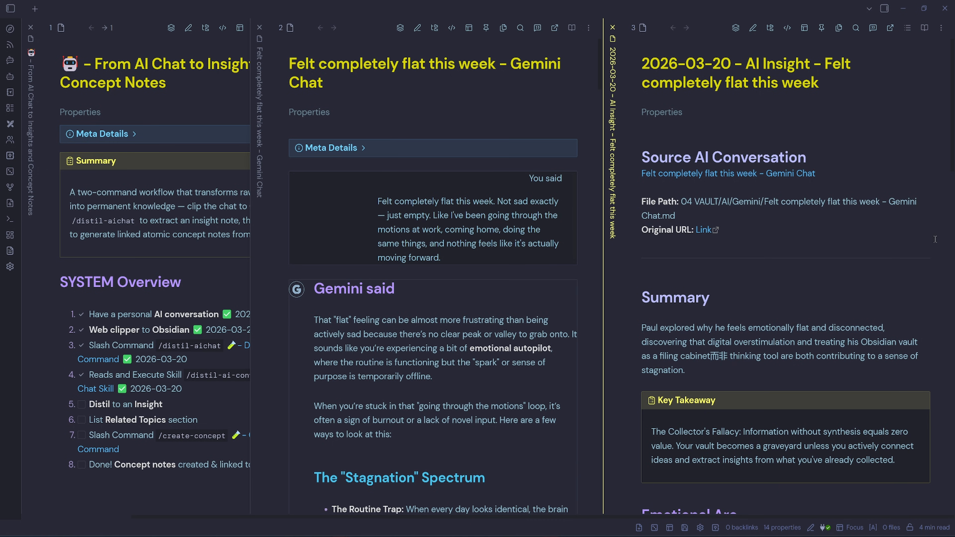
- Delete the stray characters after 'filing cabinet' in the insight note's Summary
mouse_move(654, 119)
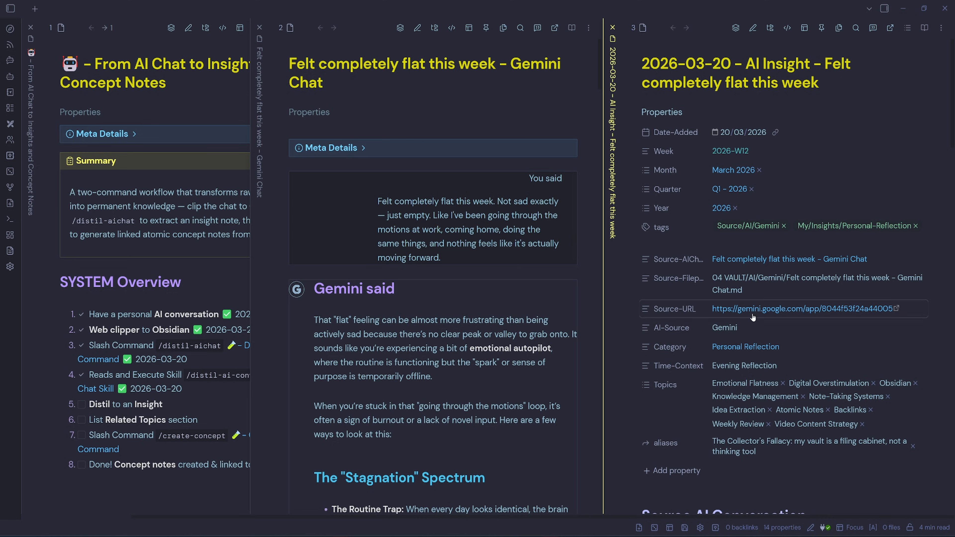
scroll(765, 400, "down", 10)
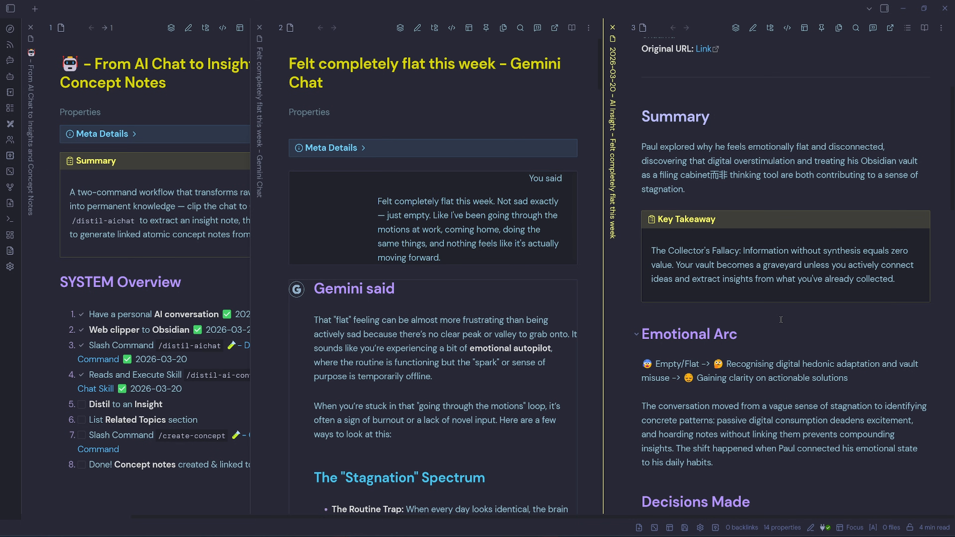
left_click_drag(727, 175, 709, 175)
type("t")
left_click(778, 315)
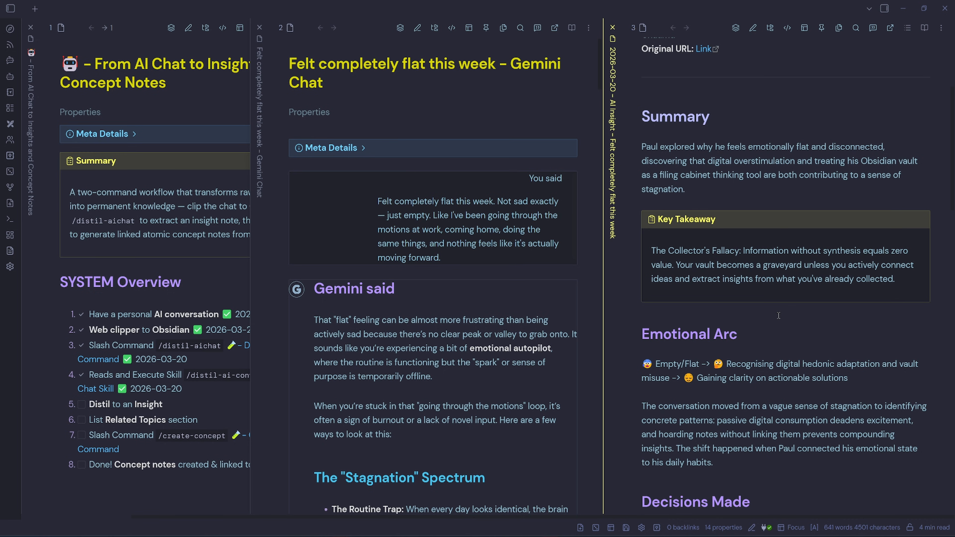
- Review the insight note's sections and check off the Distil to an Insight task in the checklist
scroll(779, 316, "down", 6)
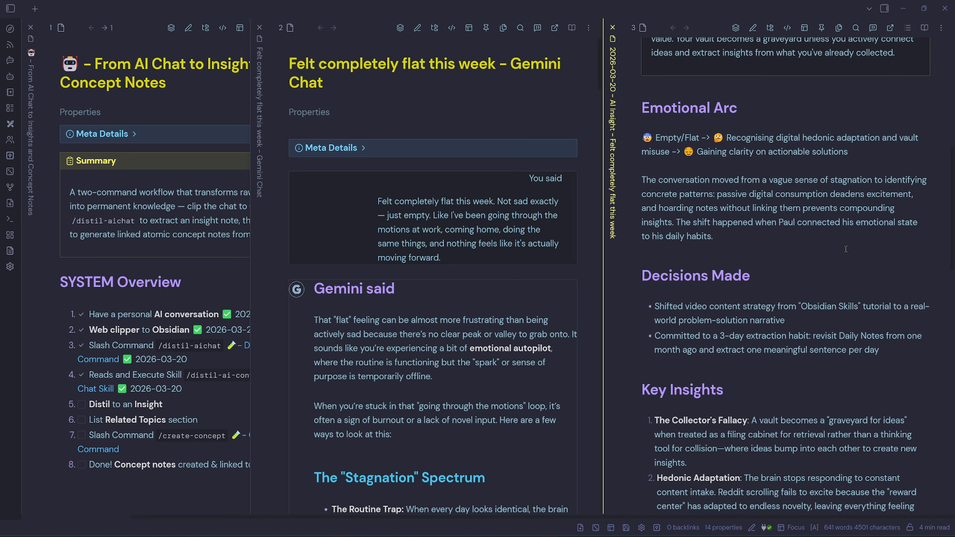
scroll(845, 250, "down", 4)
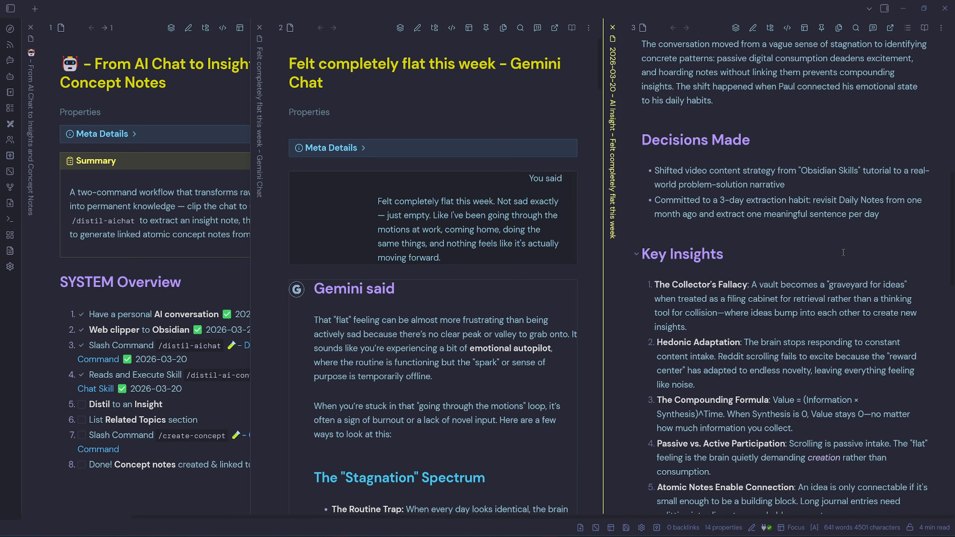
scroll(843, 252, "down", 4)
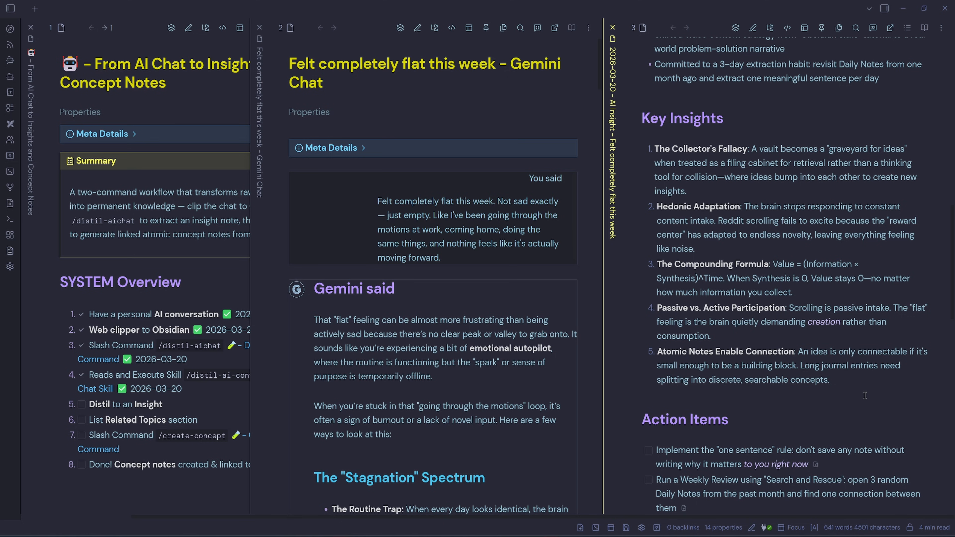
scroll(865, 395, "down", 7)
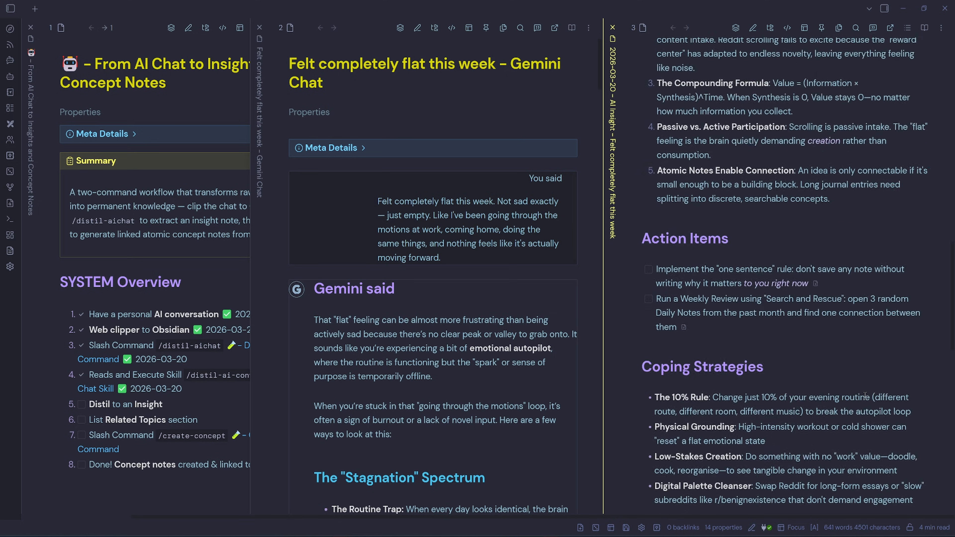
scroll(859, 247, "down", 2)
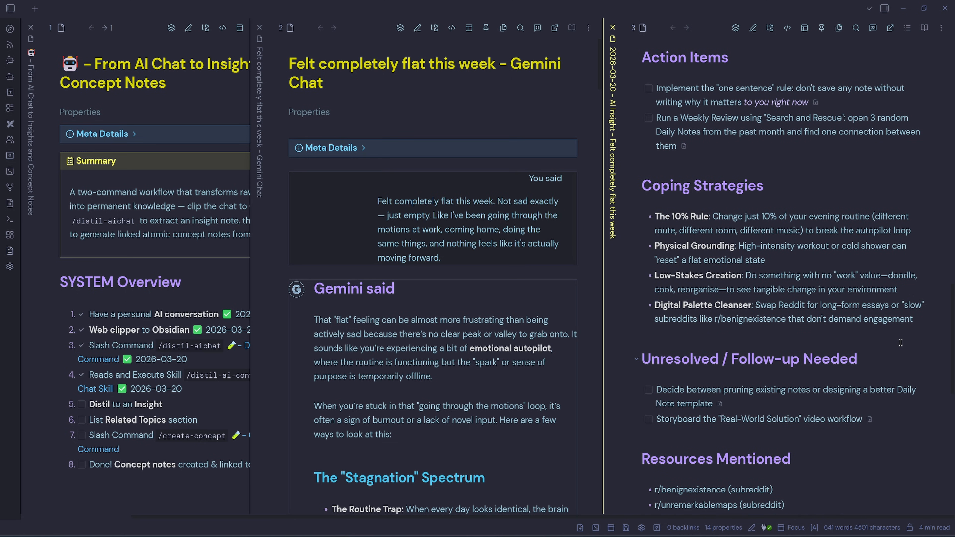
scroll(901, 342, "down", 10)
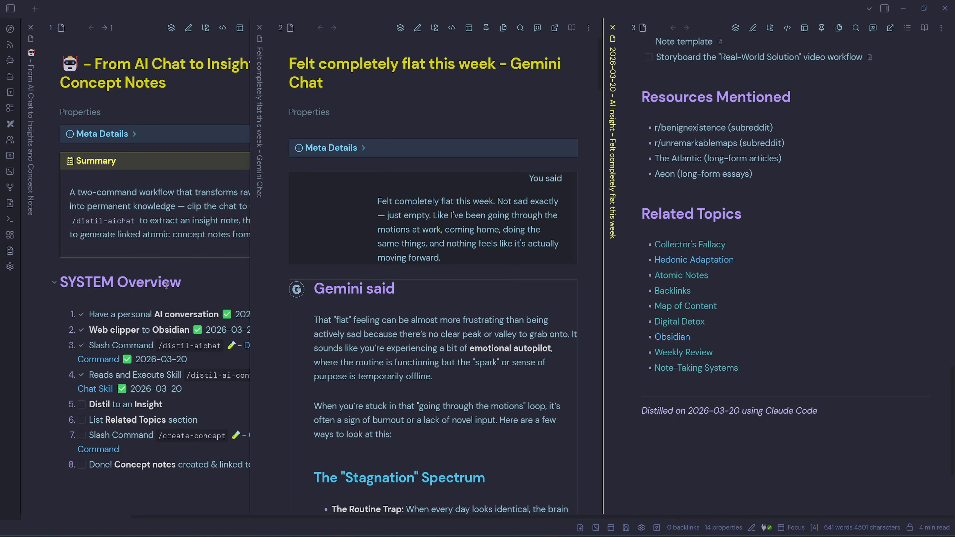
left_click(82, 406)
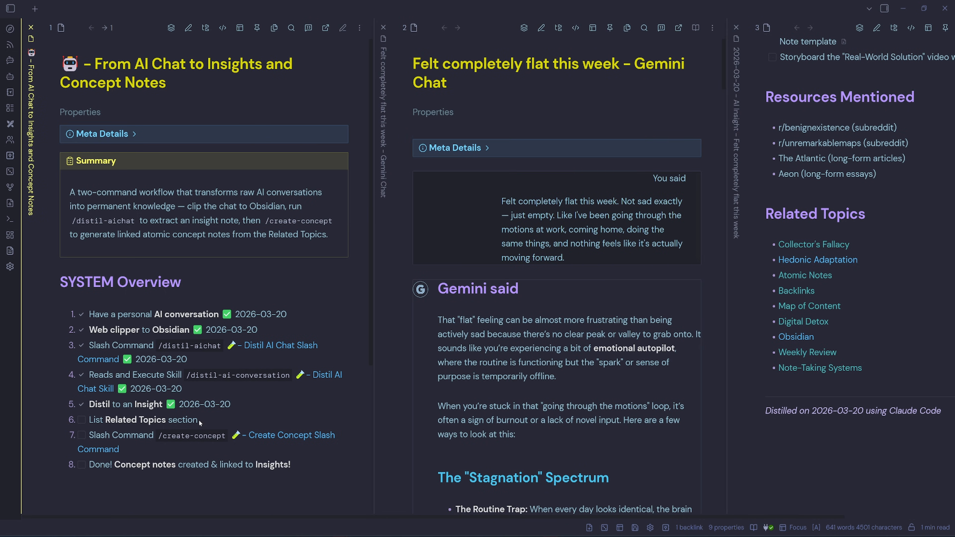
- Check off the List Related Topics section task in the checklist
left_click(725, 223)
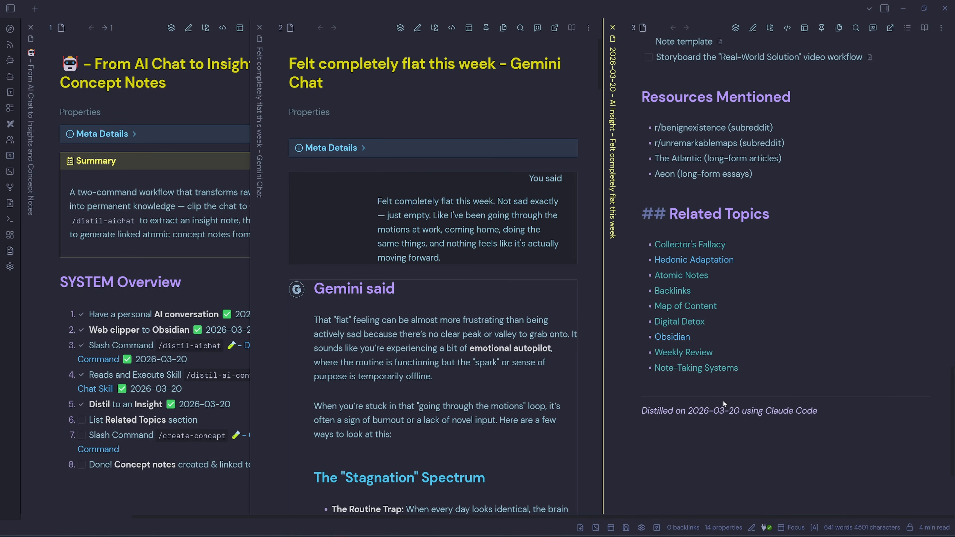
left_click(81, 420)
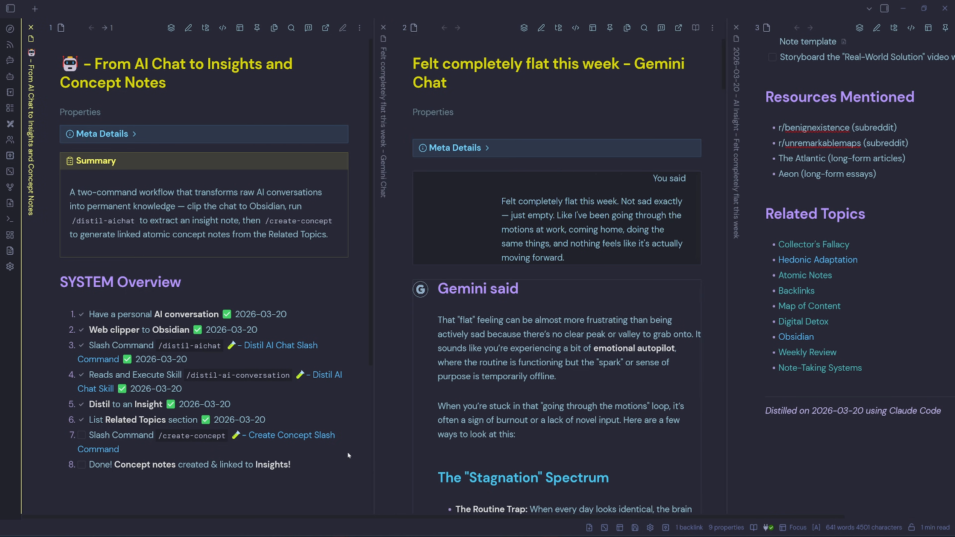
- Open the Create Concept Slash Command note and review its instructions, then return to the insight note
left_click(894, 350)
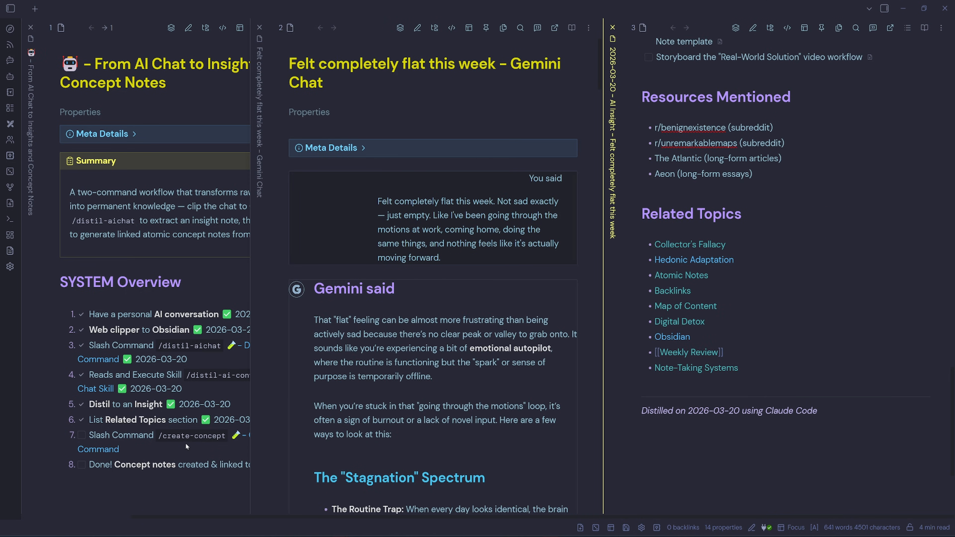
left_click(215, 440)
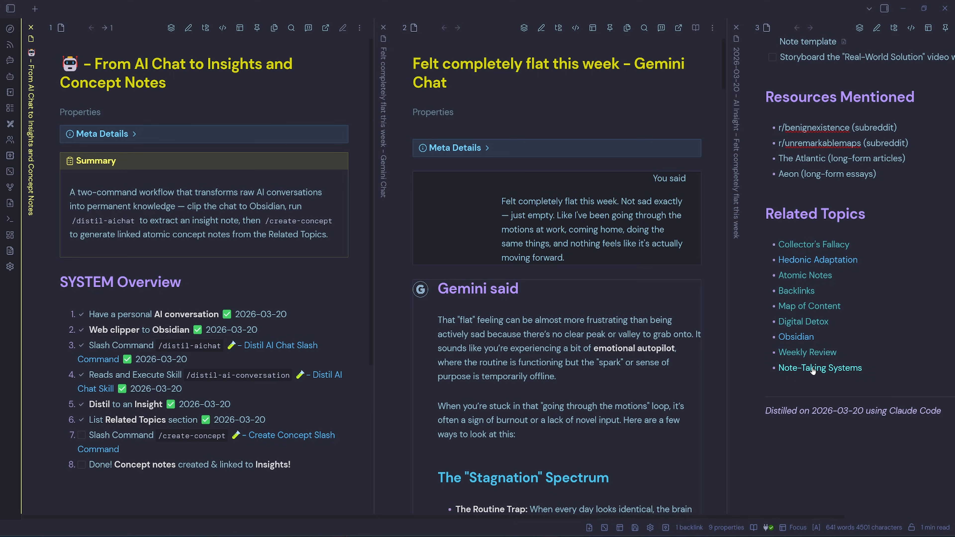
left_click(285, 438)
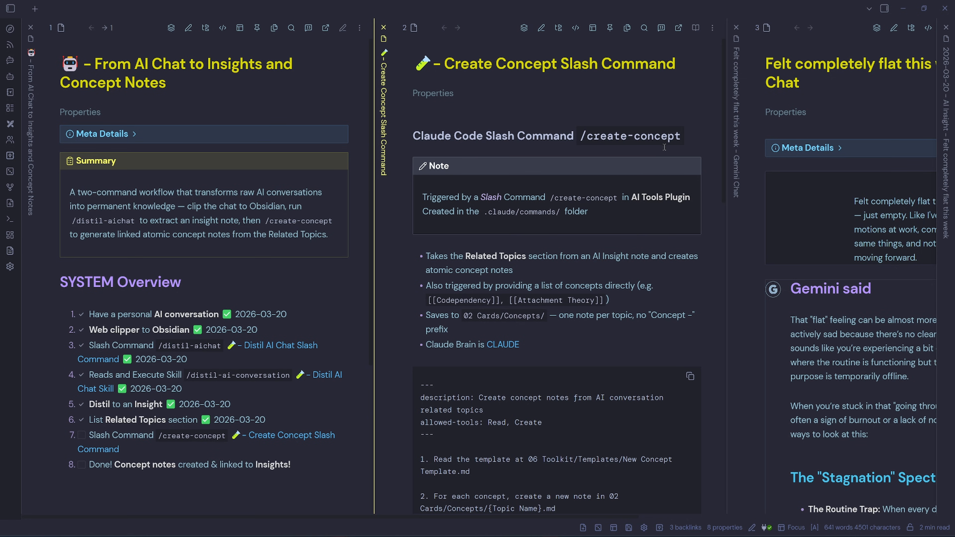
left_click_drag(560, 212, 487, 214)
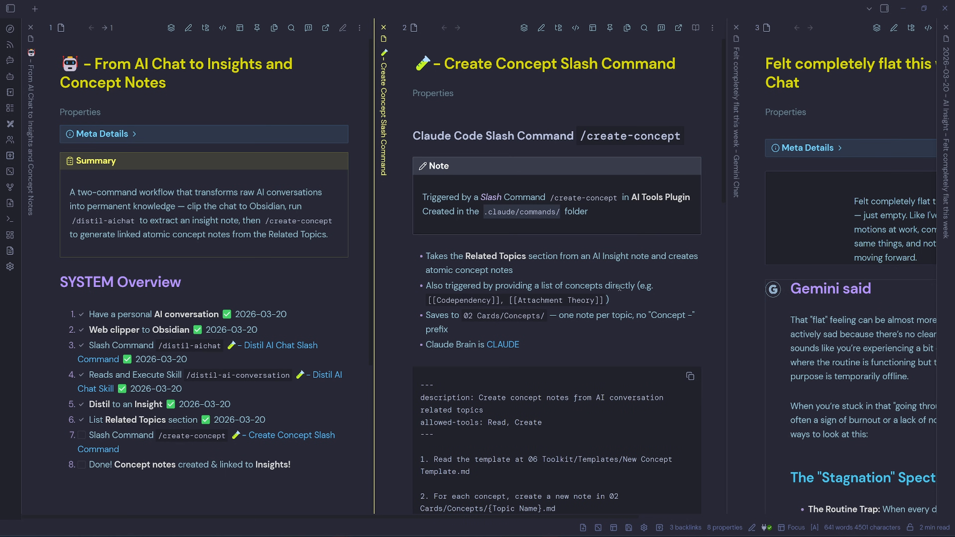
left_click(552, 274)
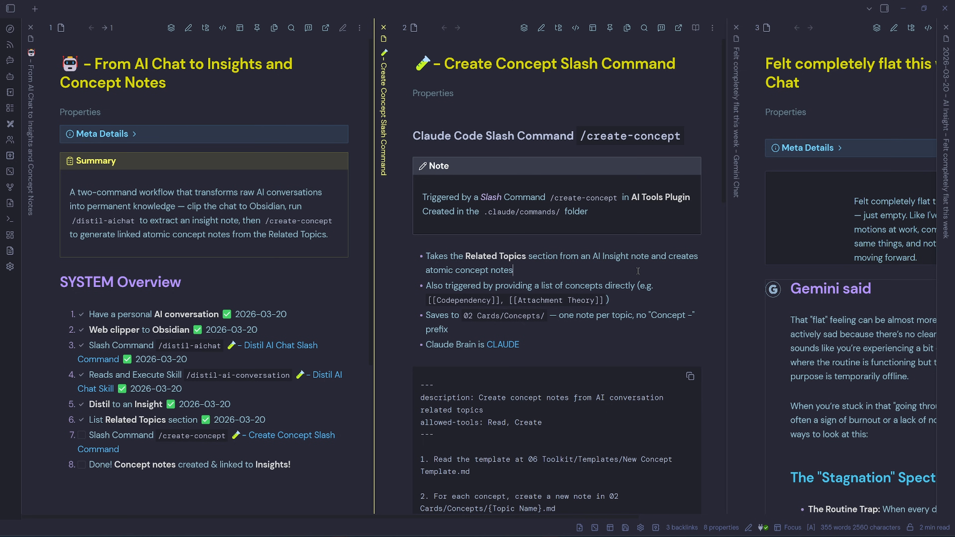
scroll(638, 271, "down", 8)
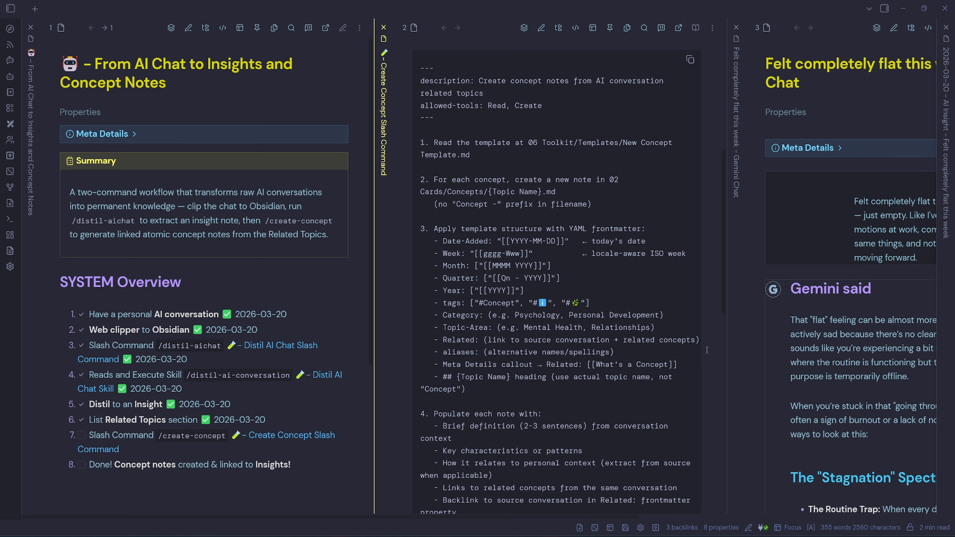
scroll(707, 350, "down", 5)
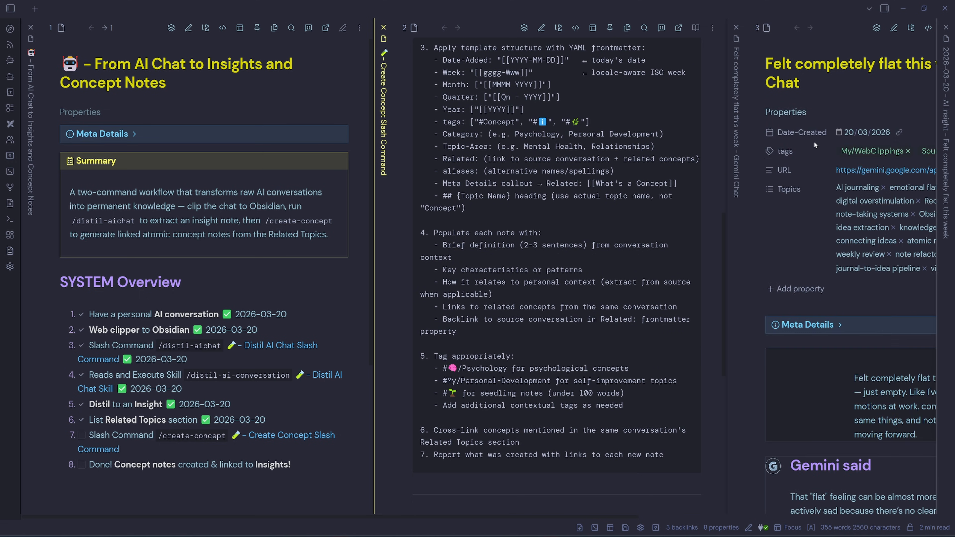
left_click(943, 208)
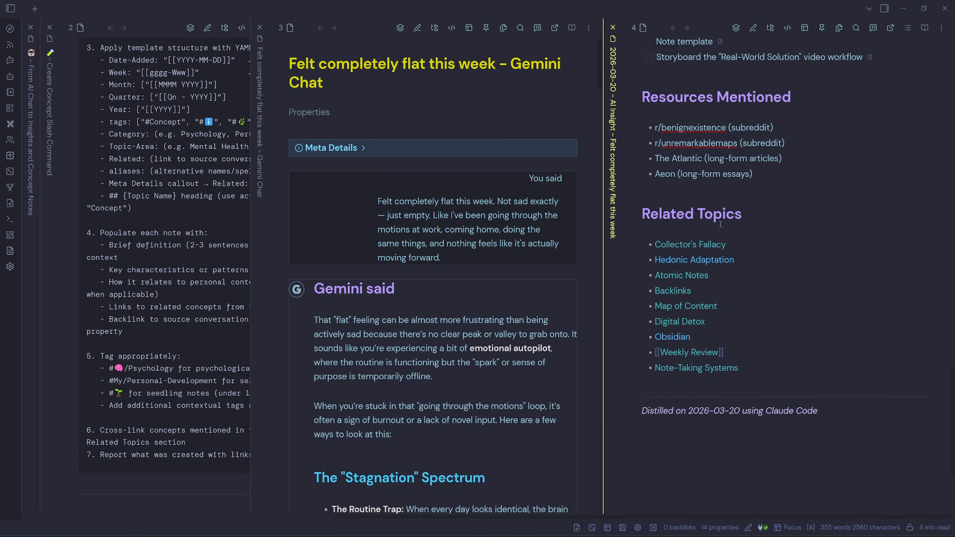
- Trim the insight note's Related Topics list down to Collector's Fallacy and Atomic Notes
left_click(764, 258)
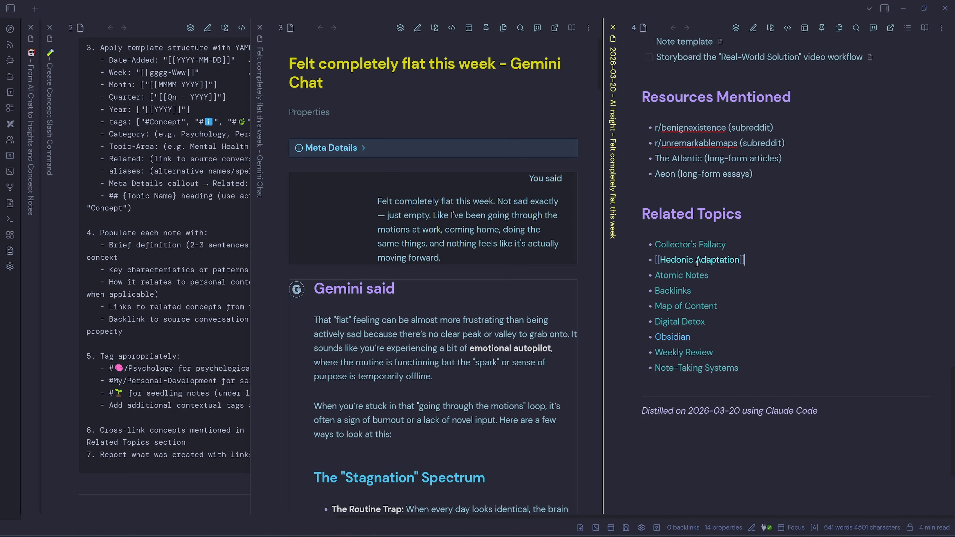
left_click_drag(763, 259, 647, 260)
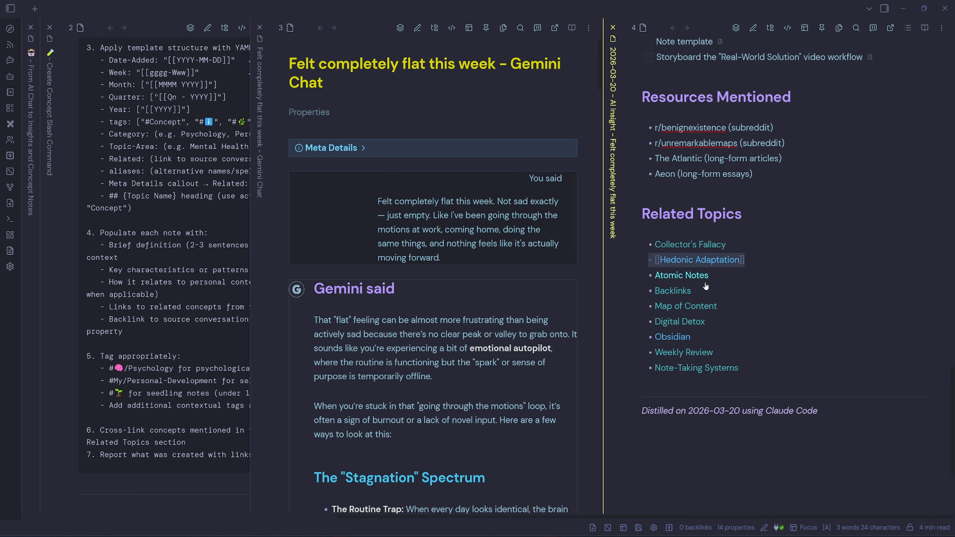
key("BackSpace")
key("BackSpace")
left_click_drag(777, 317, 650, 322)
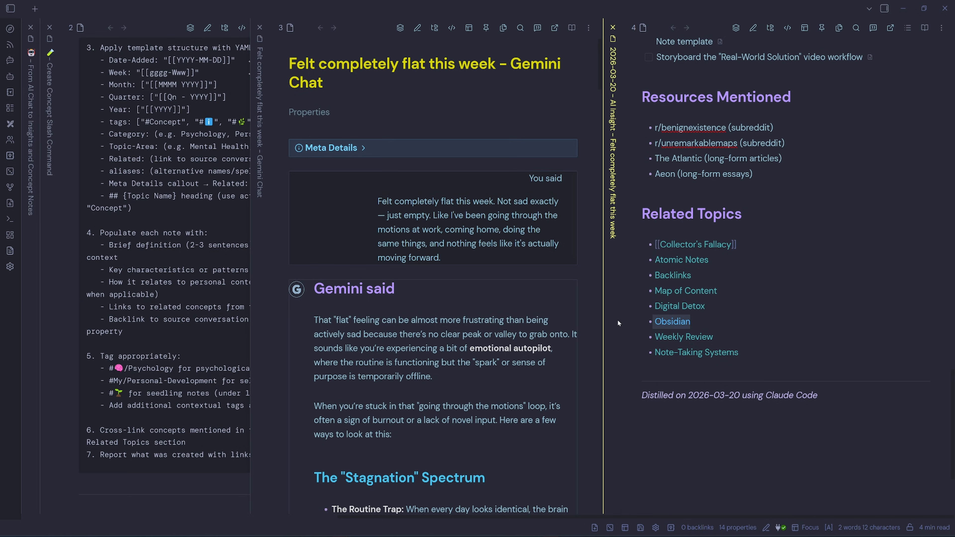
key("BackSpace")
key("BackSpace")
left_click_drag(739, 338, 621, 277)
key("BackSpace")
key("BackSpace")
key("BackSpace")
left_click(750, 277)
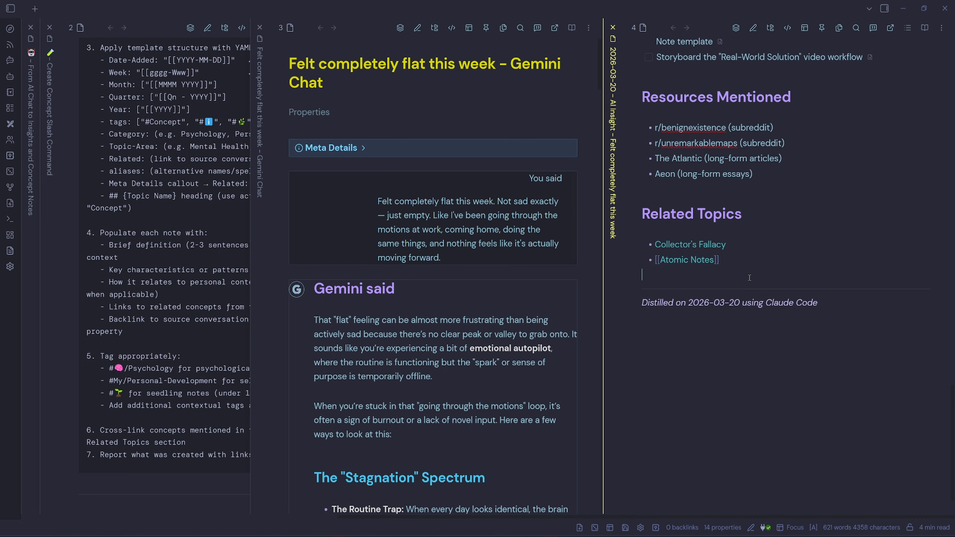
- Reopen the Claude Agent panel and widen it
left_click(885, 8)
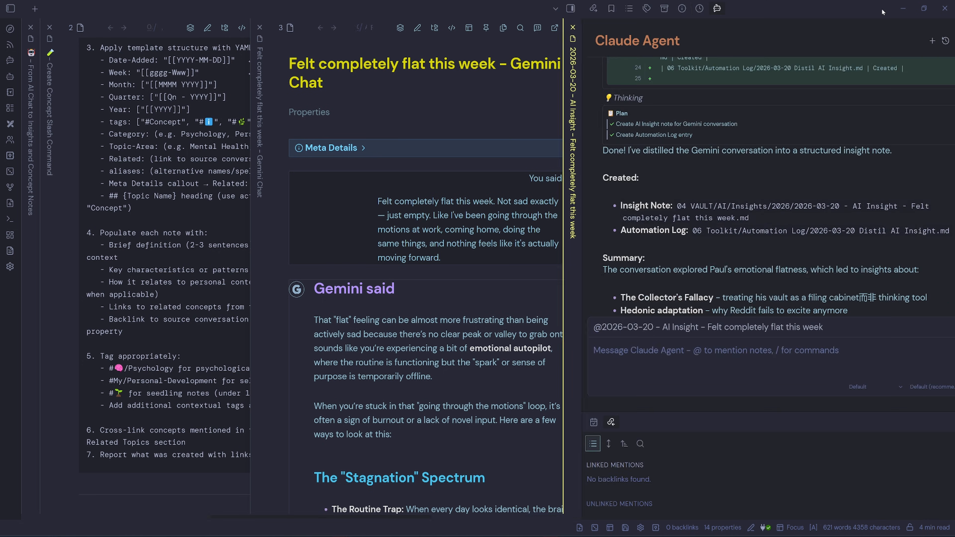
left_click(535, 130)
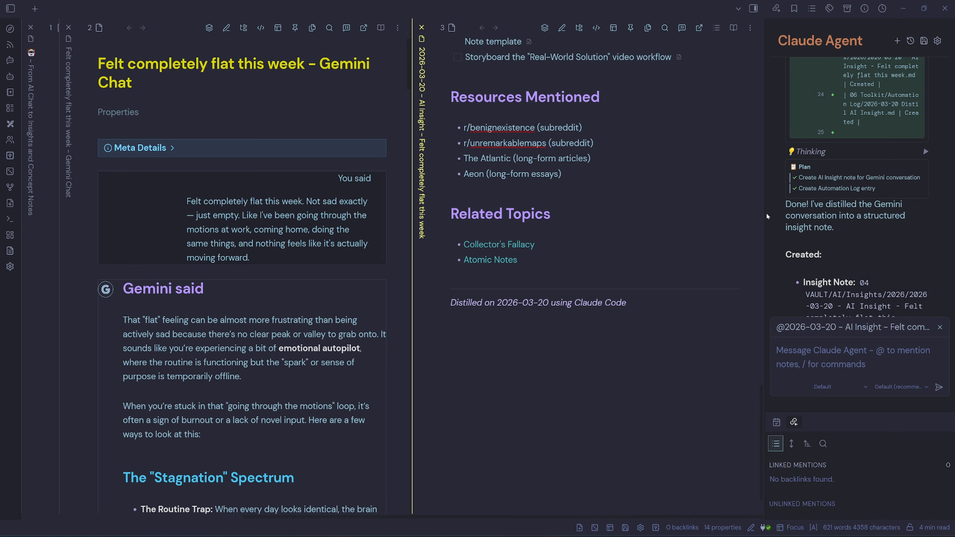
left_click_drag(765, 214, 645, 209)
- Start a new agent conversation and send the /create-concept command with the AI Insight note attached as context
left_click(898, 42)
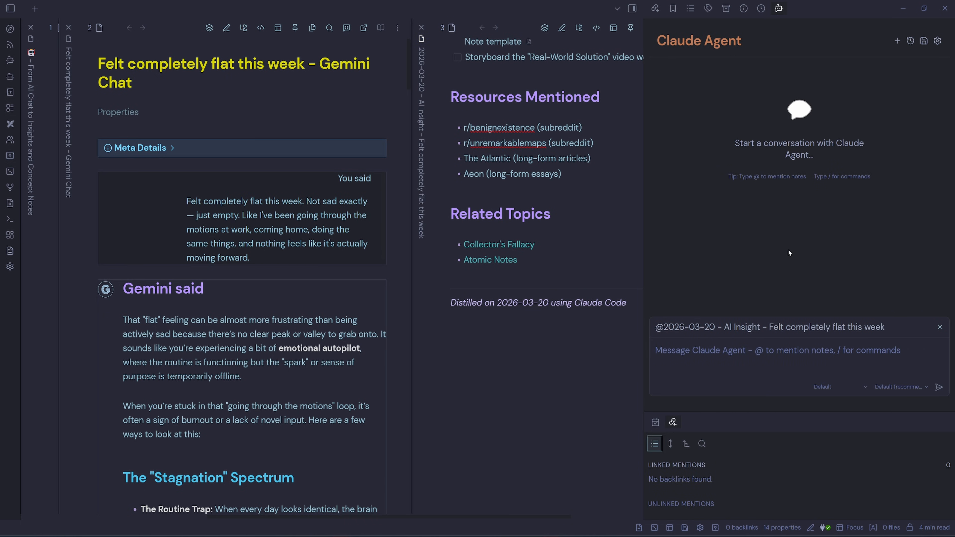
left_click(737, 350)
type("/create")
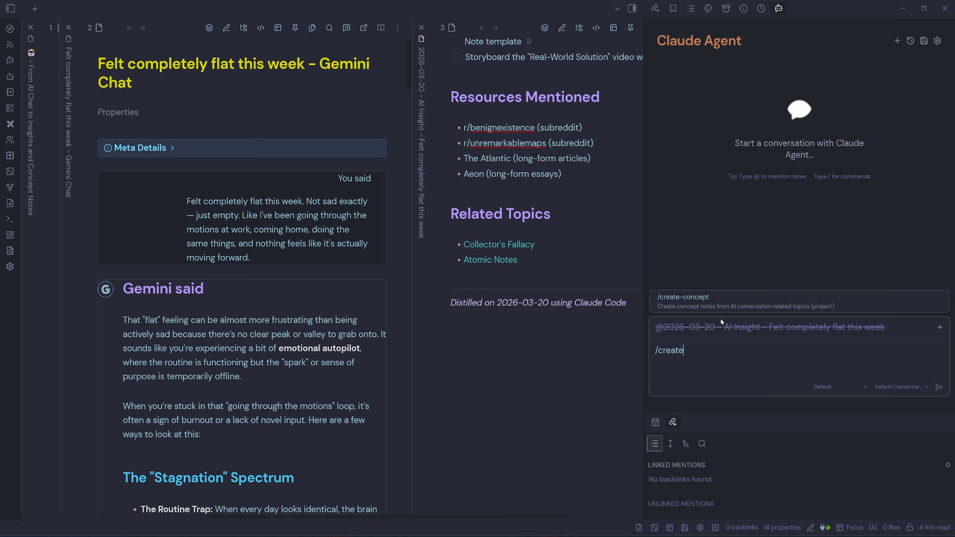
left_click(714, 306)
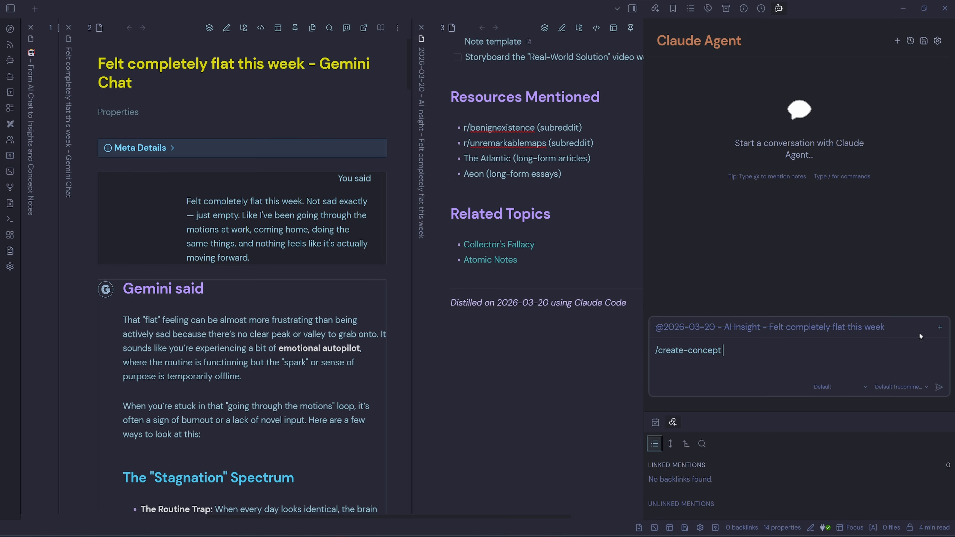
left_click(940, 333)
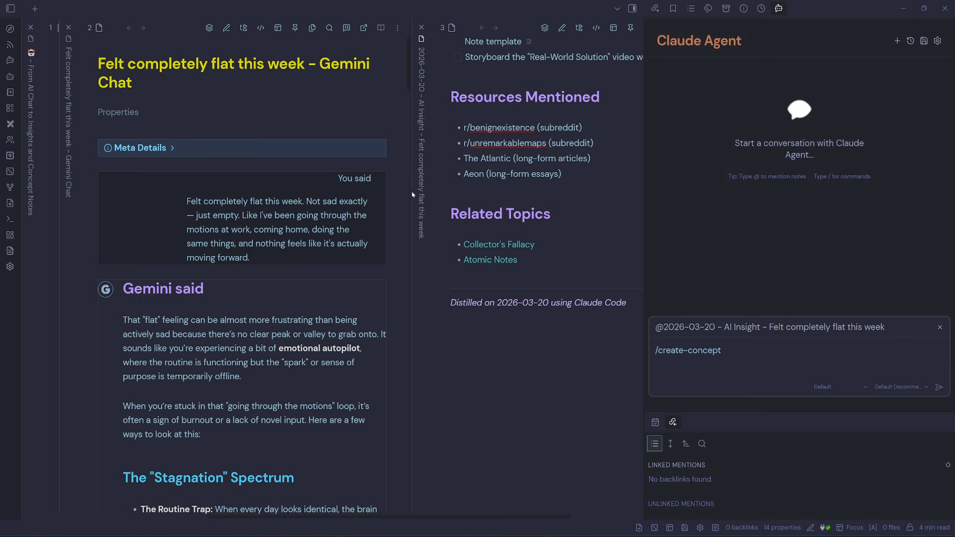
scroll(489, 245, "up", 5)
scroll(497, 327, "down", 4)
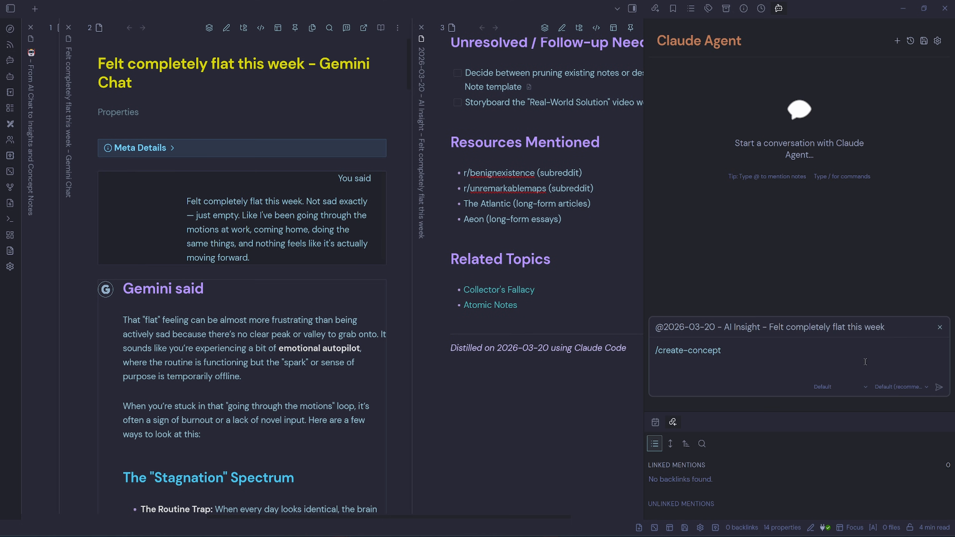
left_click(939, 387)
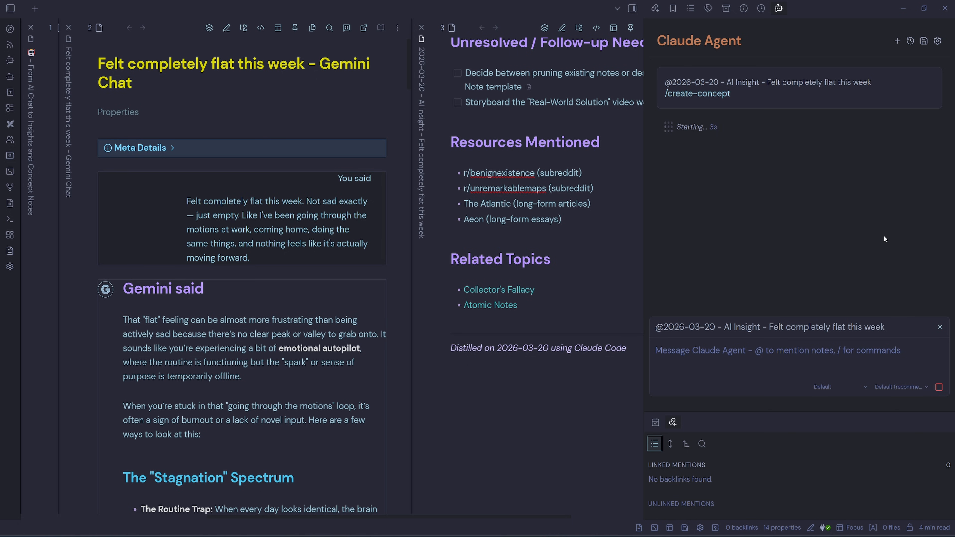
- Bring up the workflow note and check off the Slash Command /create-concept task in the checklist
left_click(69, 27)
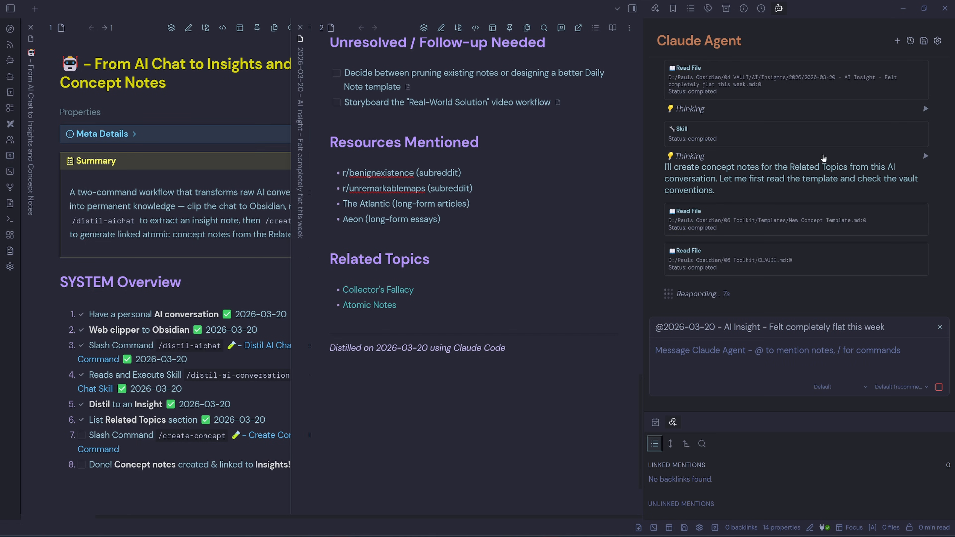
left_click_drag(792, 167, 849, 168)
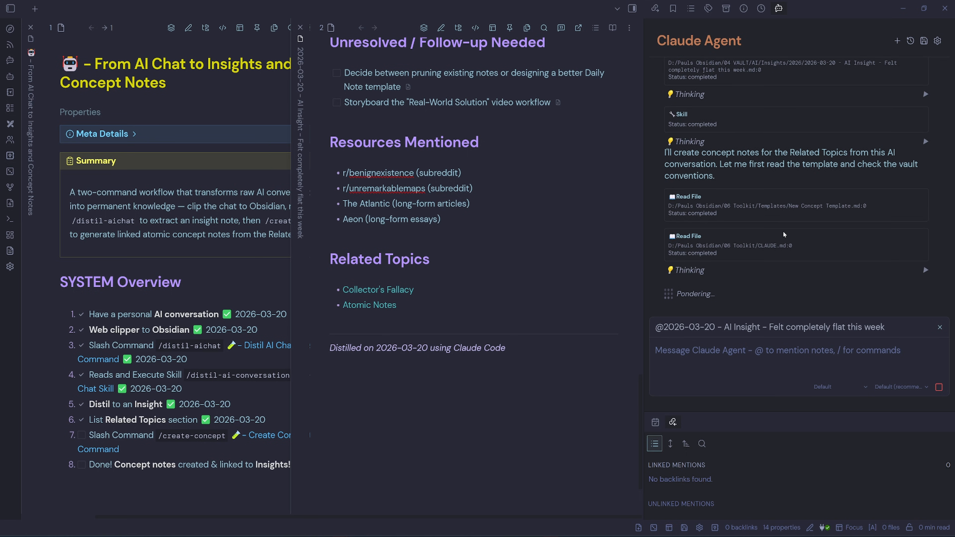
left_click_drag(788, 207, 853, 206)
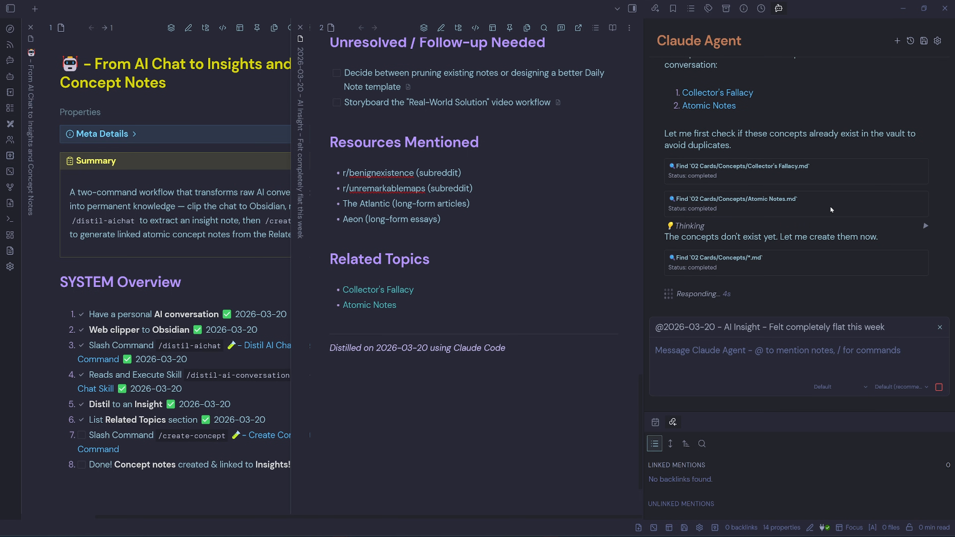
left_click(82, 436)
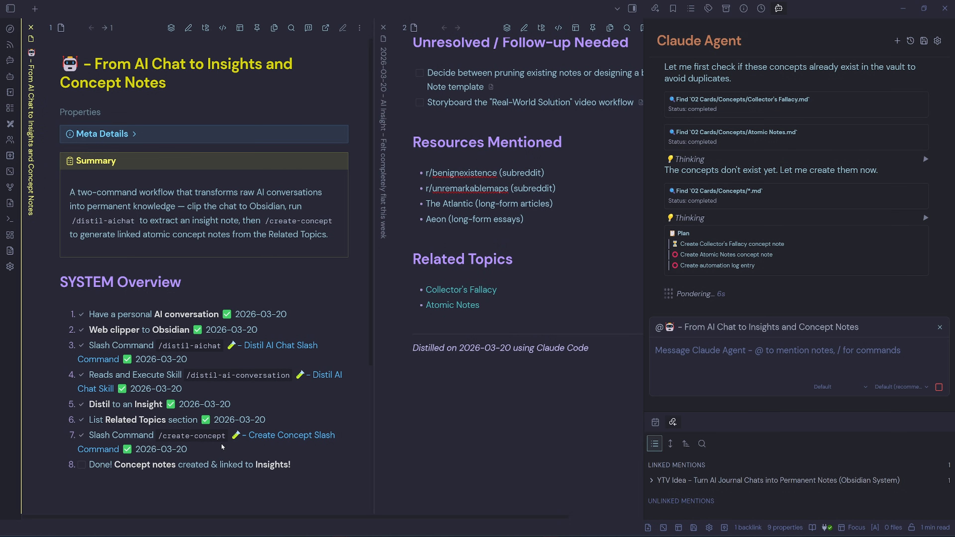
- Allow the agent's request to write the new concept note files
left_click(741, 235)
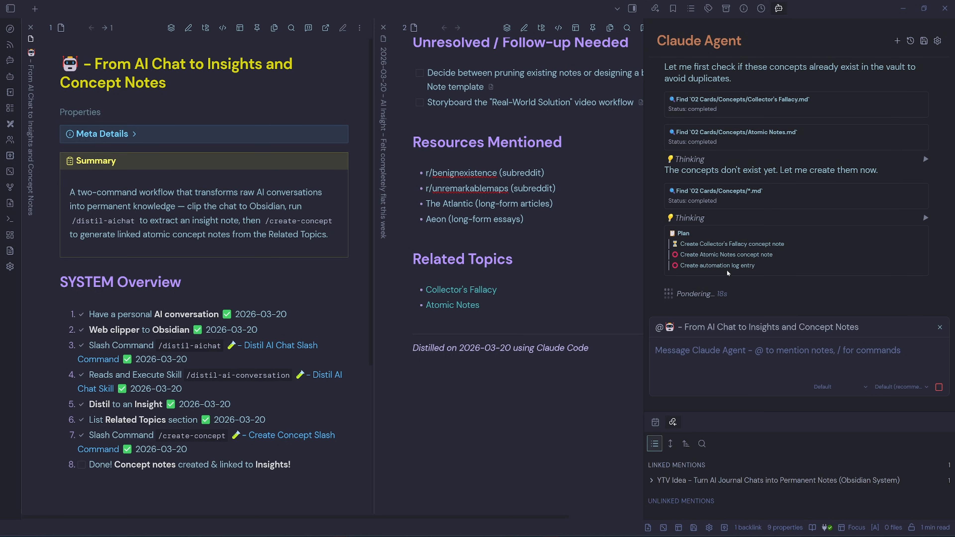
left_click_drag(756, 269, 699, 267)
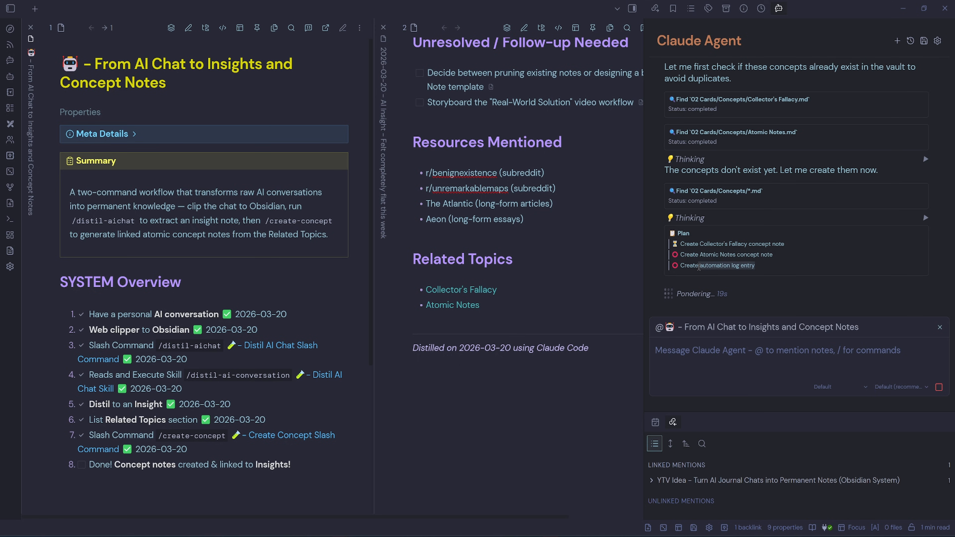
left_click(804, 267)
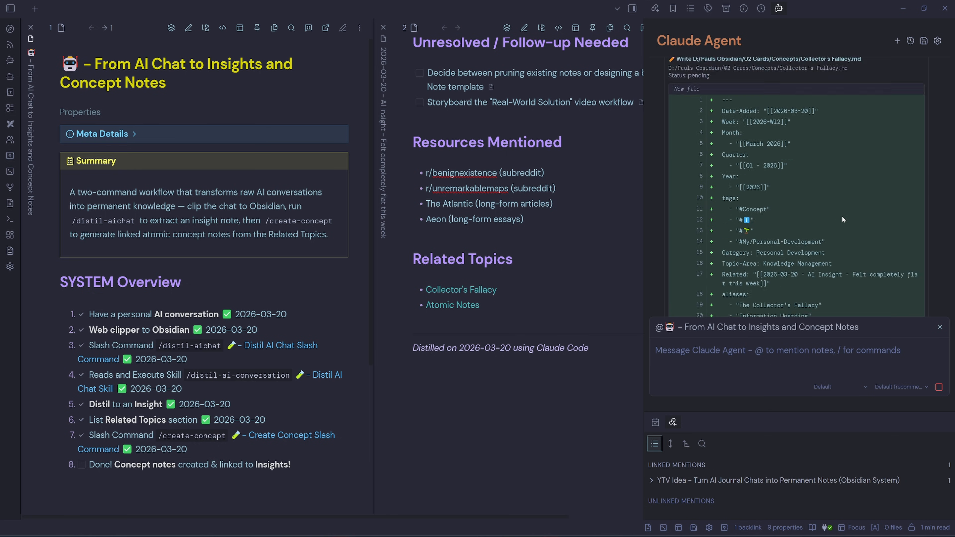
left_click_drag(801, 105, 862, 106)
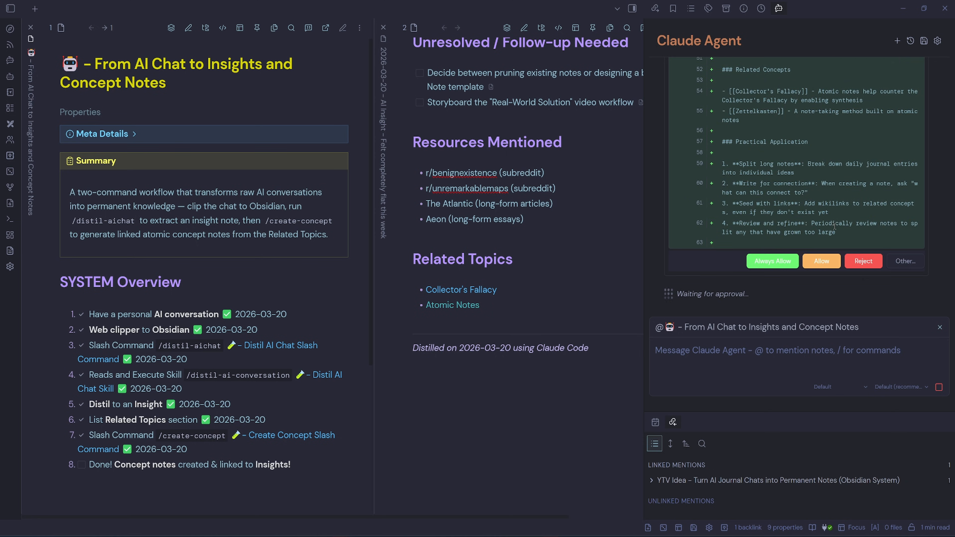
left_click(822, 261)
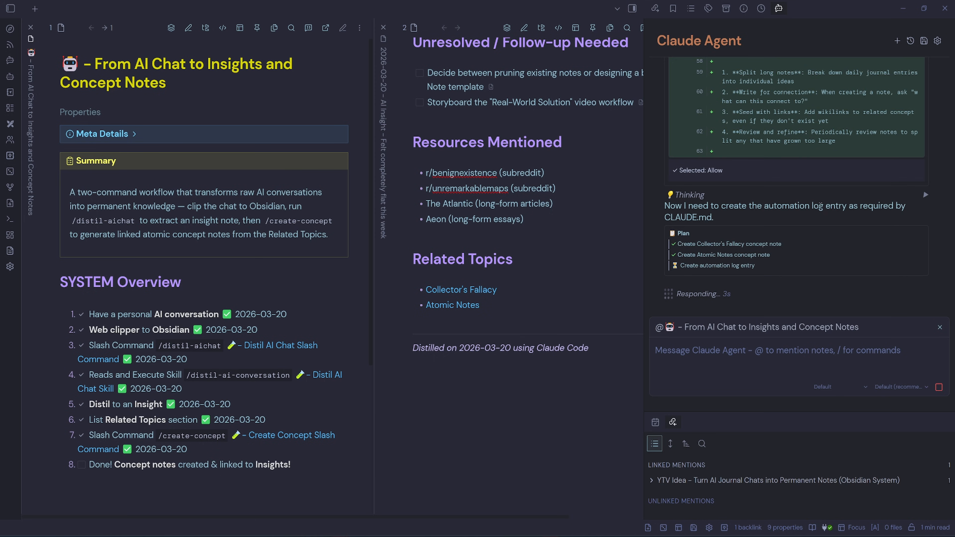
- Open the generated Collector's Fallacy concept note and review its properties, meta details and content
left_click(633, 9)
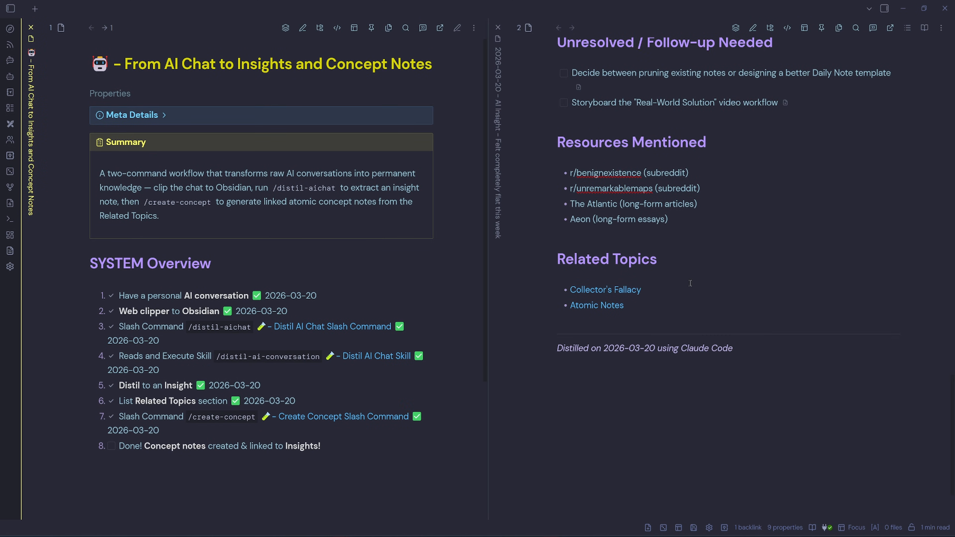
left_click(602, 290)
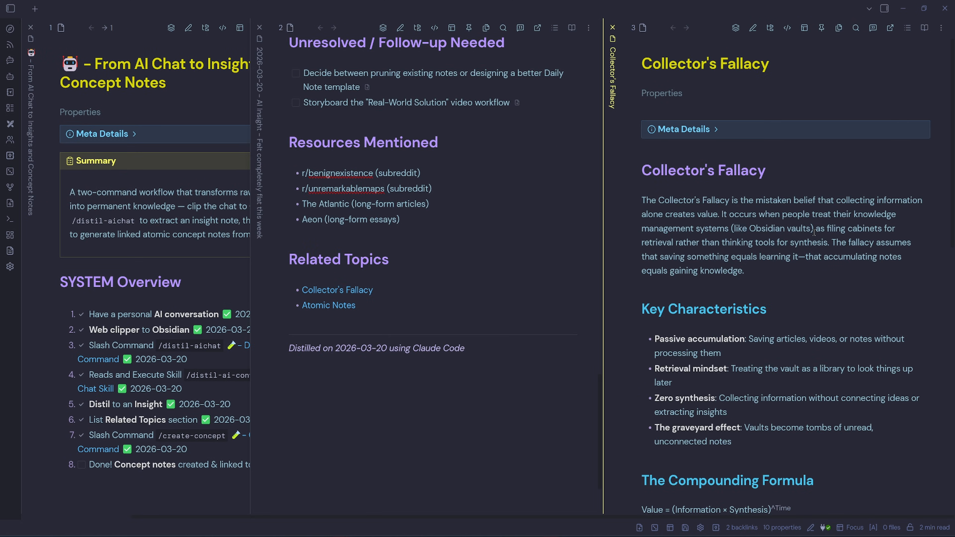
left_click(679, 94)
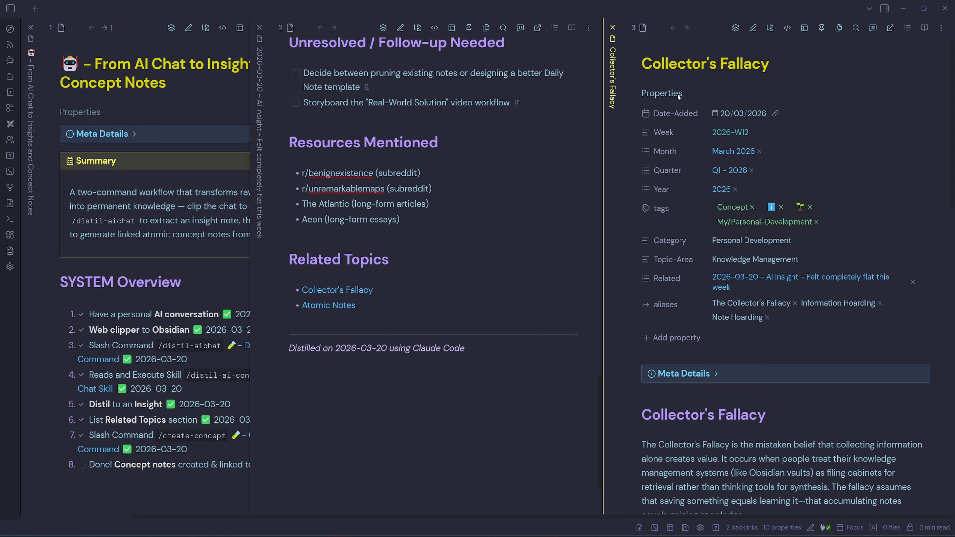
left_click(662, 93)
left_click(723, 130)
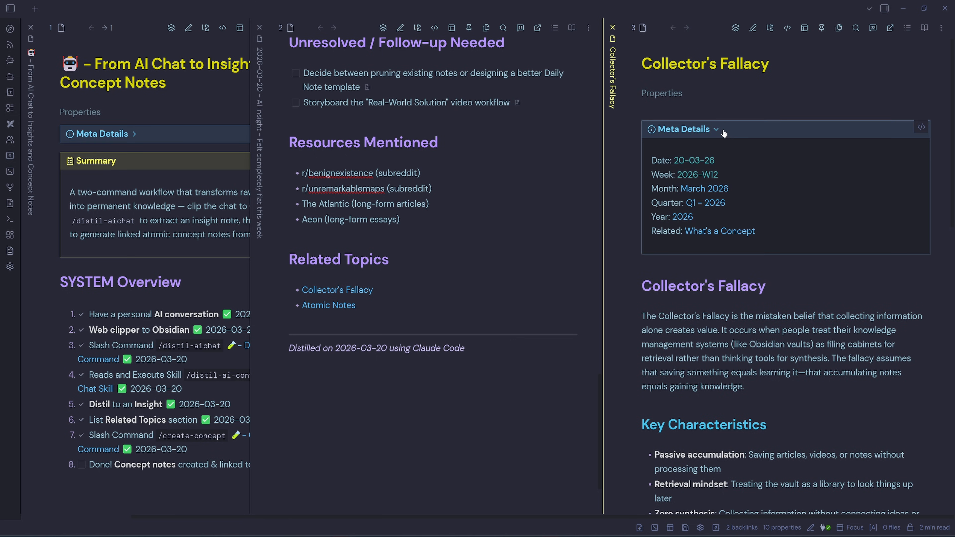
left_click(723, 130)
scroll(863, 234, "down", 2)
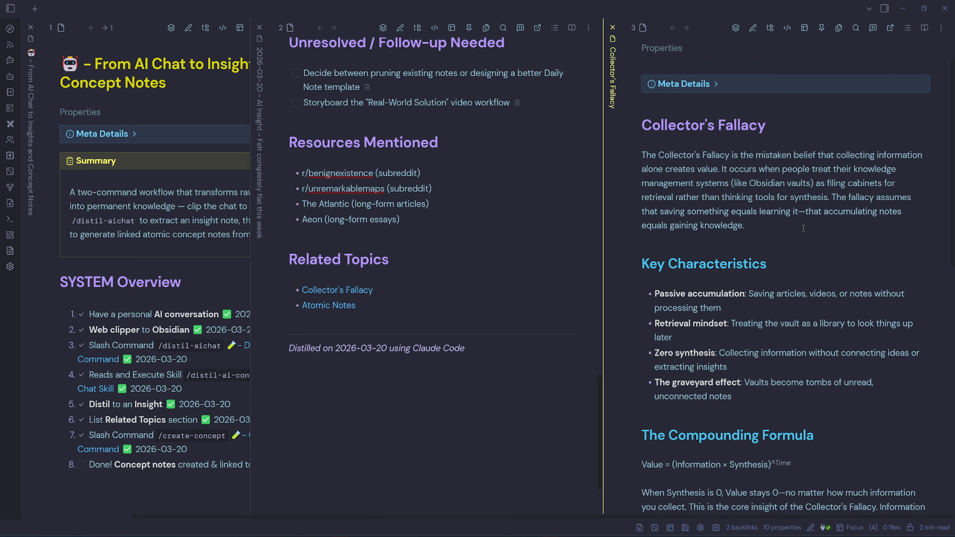
scroll(866, 279, "down", 3)
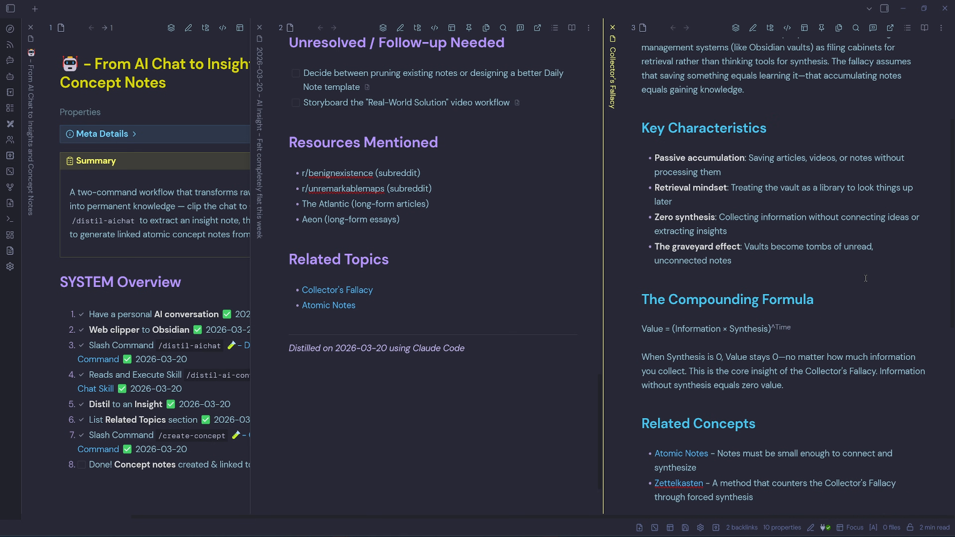
scroll(866, 278, "down", 3)
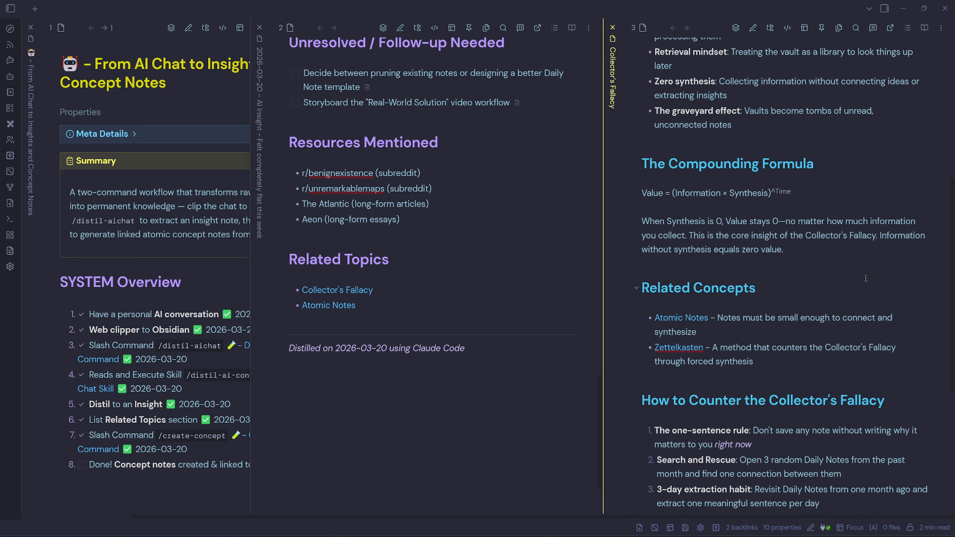
scroll(866, 279, "down", 3)
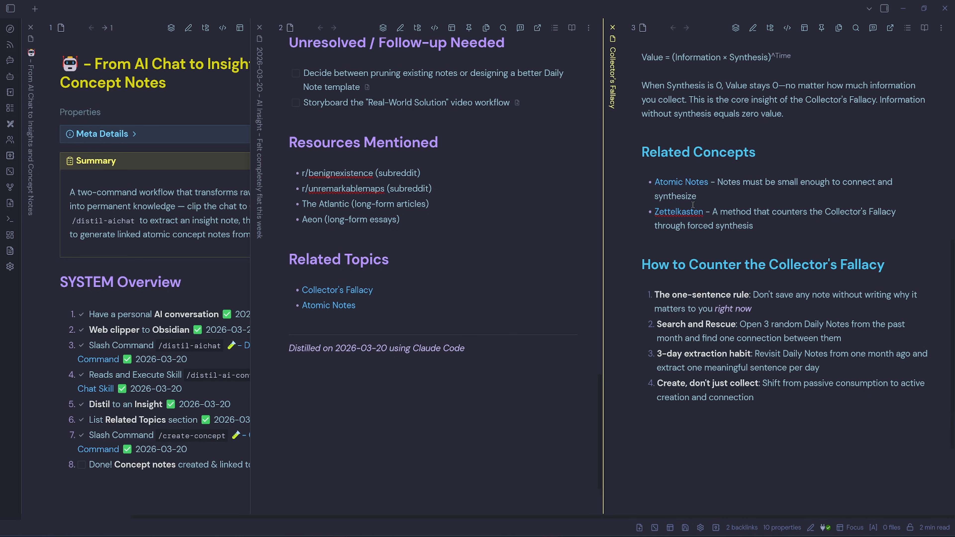
scroll(800, 249, "down", 1)
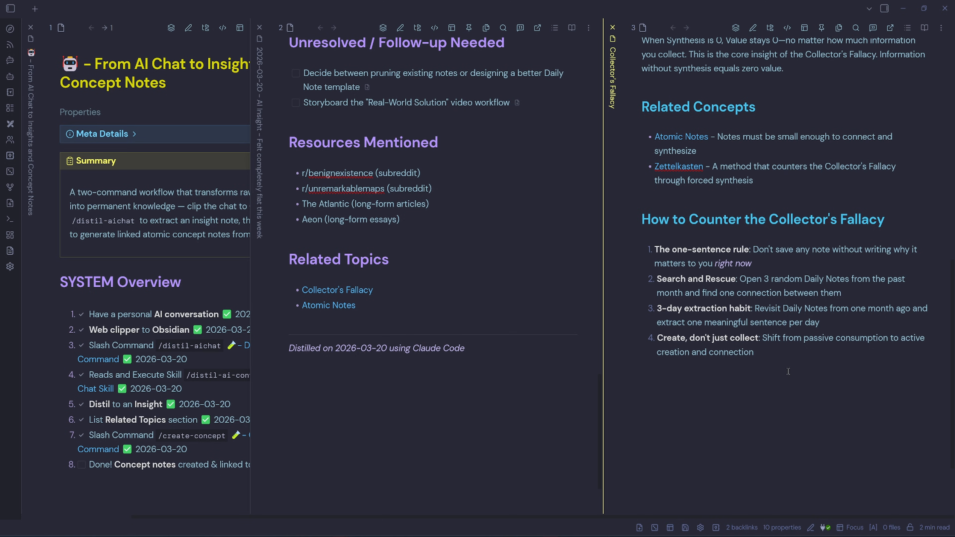
key("shift+Up")
key("shift+Up")
key("shift+Up")
key("shift+Up")
key("shift+Up")
key("shift+Up")
key("shift+Up")
key("shift+Up")
key("shift+Up")
key("shift+Up")
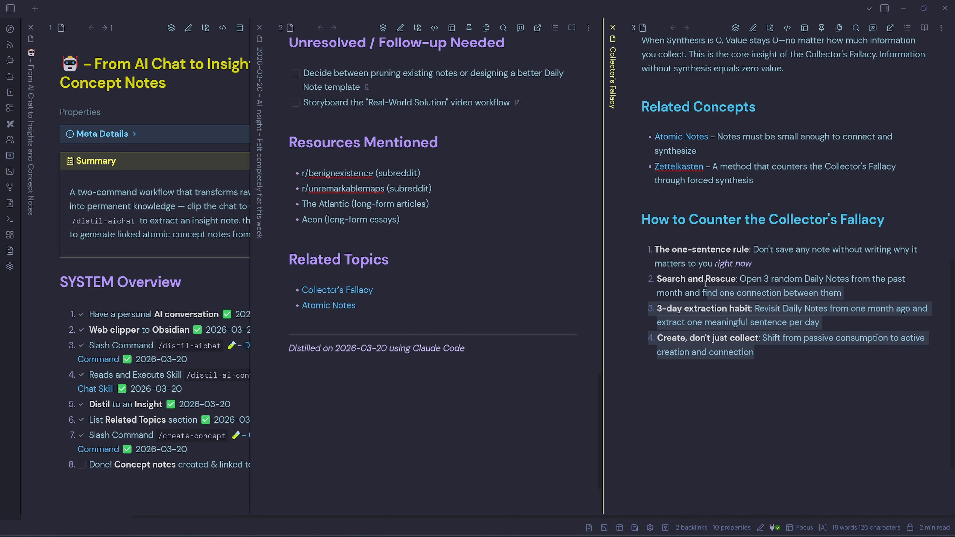
left_click(818, 393)
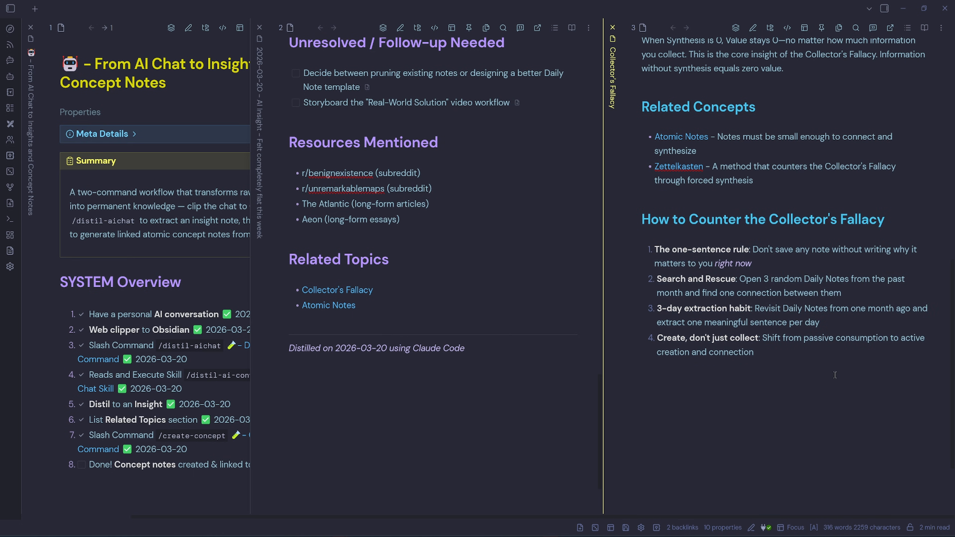
- Open the generated Atomic Notes concept note and review its properties and content
left_click(329, 305)
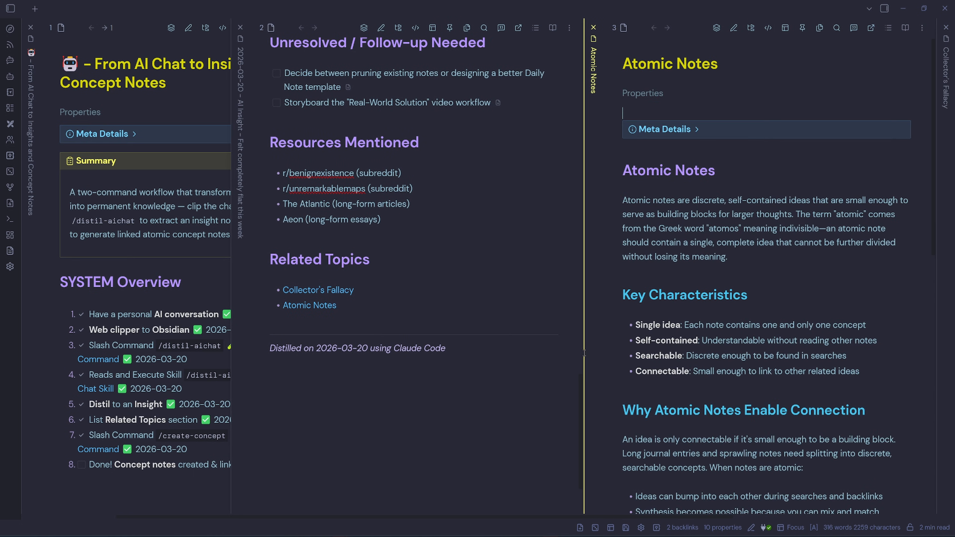
left_click(658, 95)
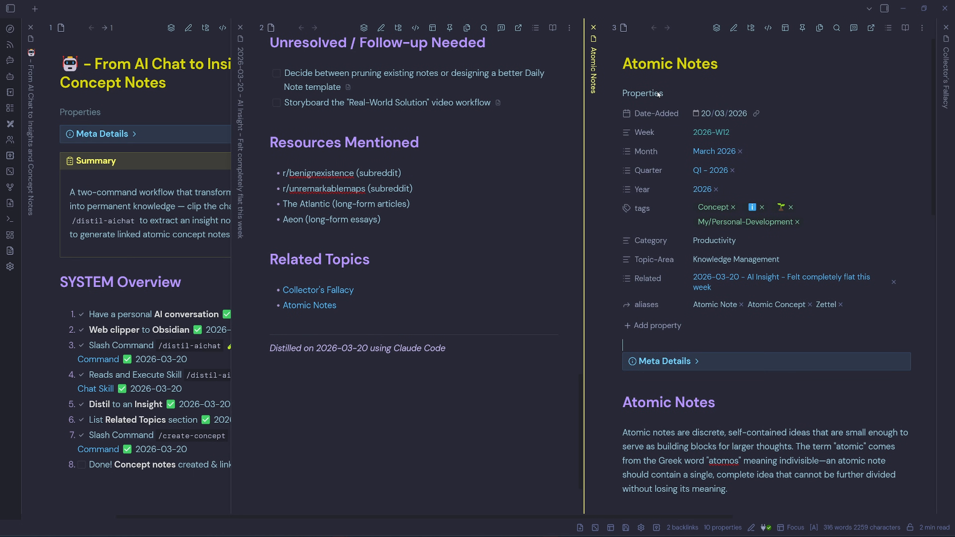
left_click(628, 90)
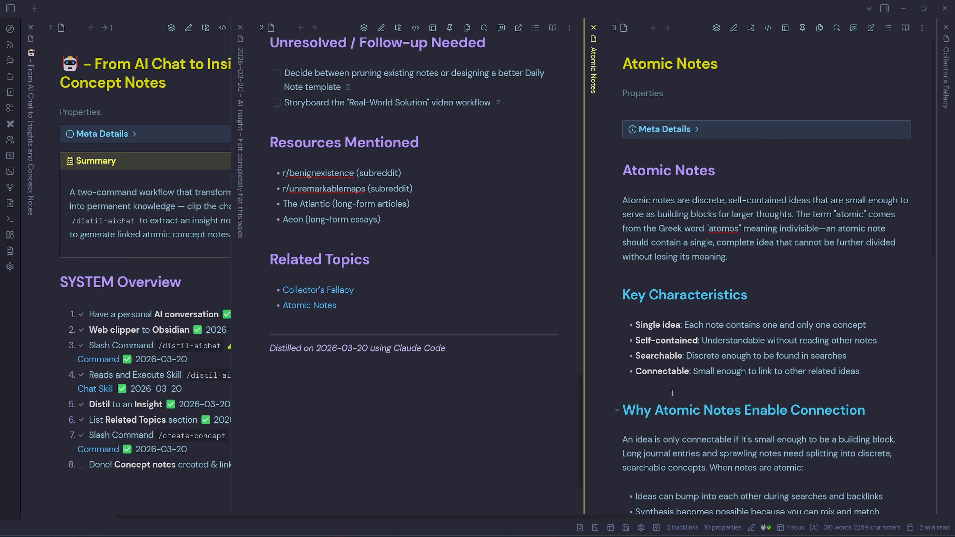
scroll(768, 213, "down", 2)
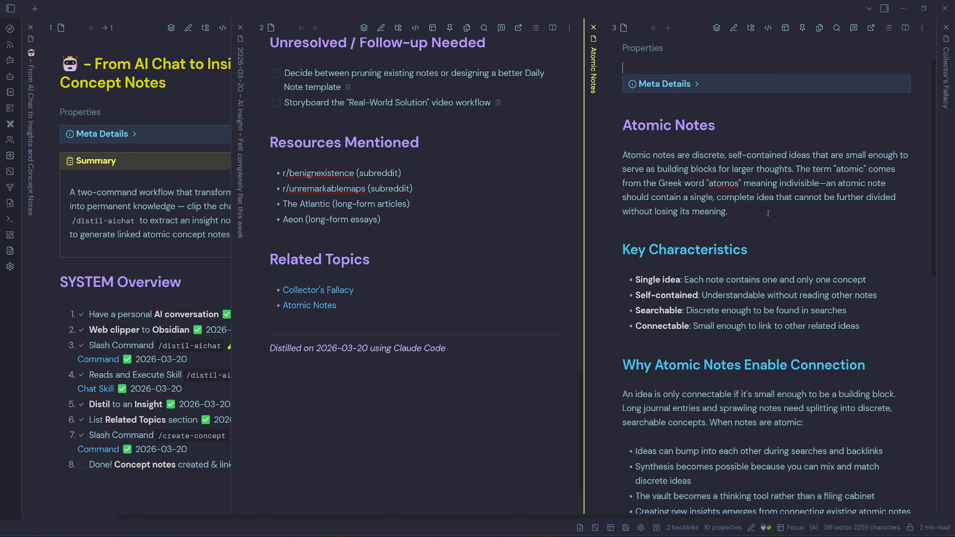
scroll(768, 213, "down", 5)
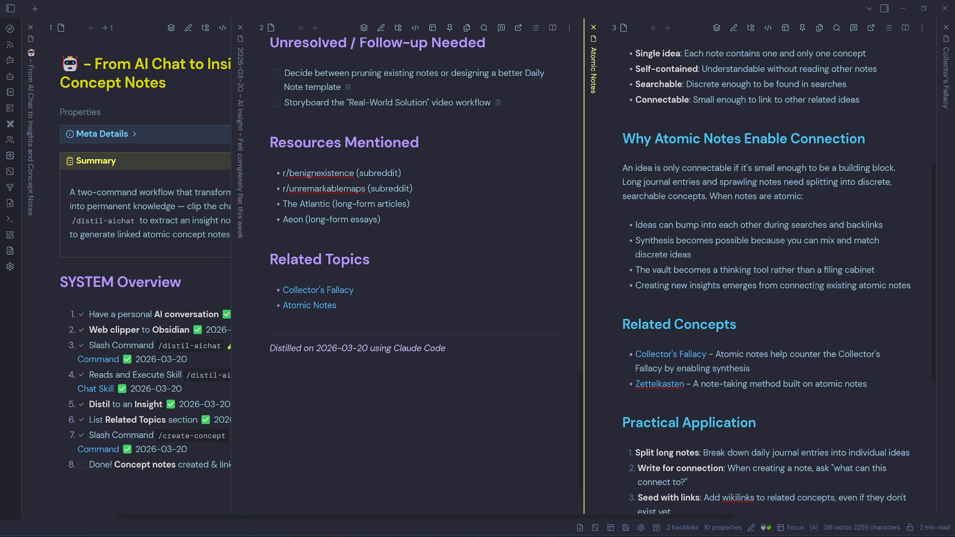
scroll(812, 280, "down", 3)
scroll(809, 272, "down", 2)
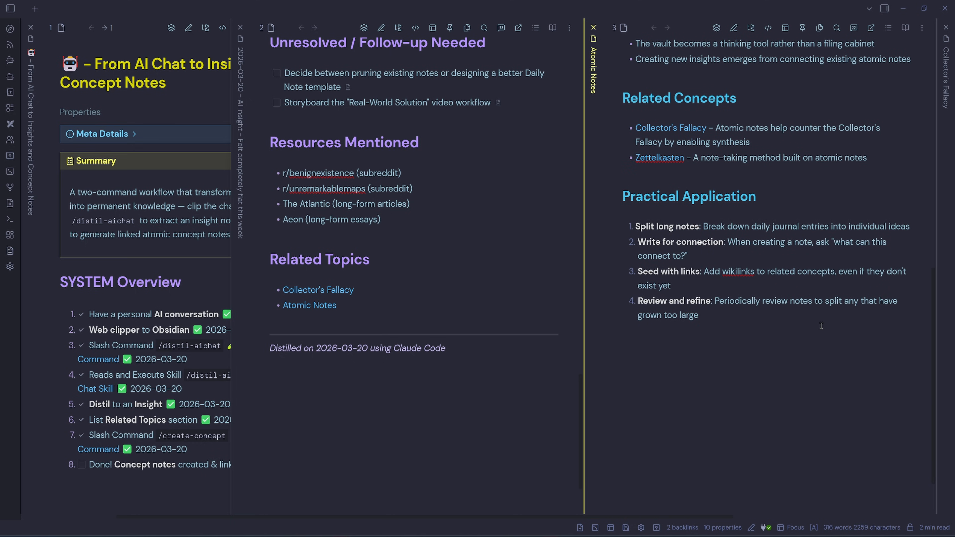
- Close the Atomic Notes pane and check off the final 'Done! Concept notes created & linked to Insights!' task
left_click(594, 27)
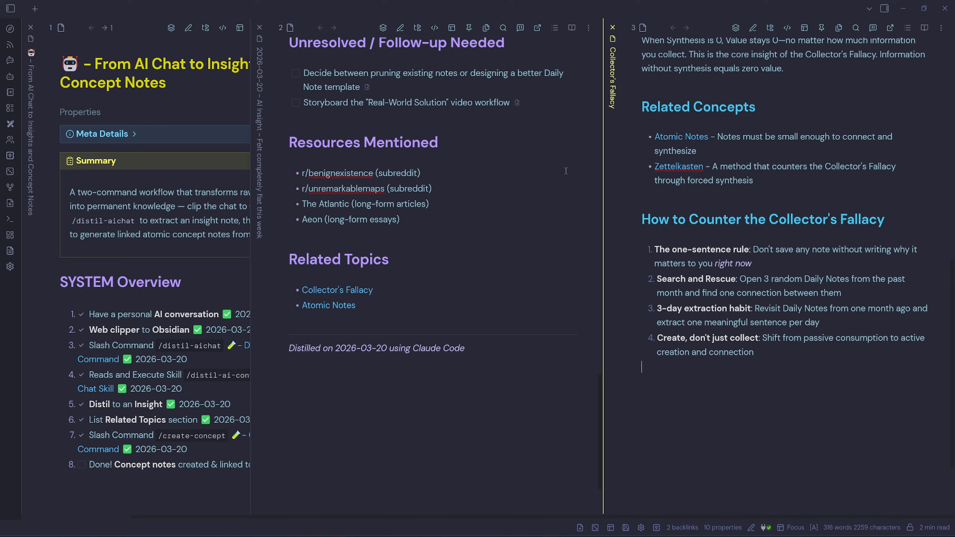
left_click(82, 467)
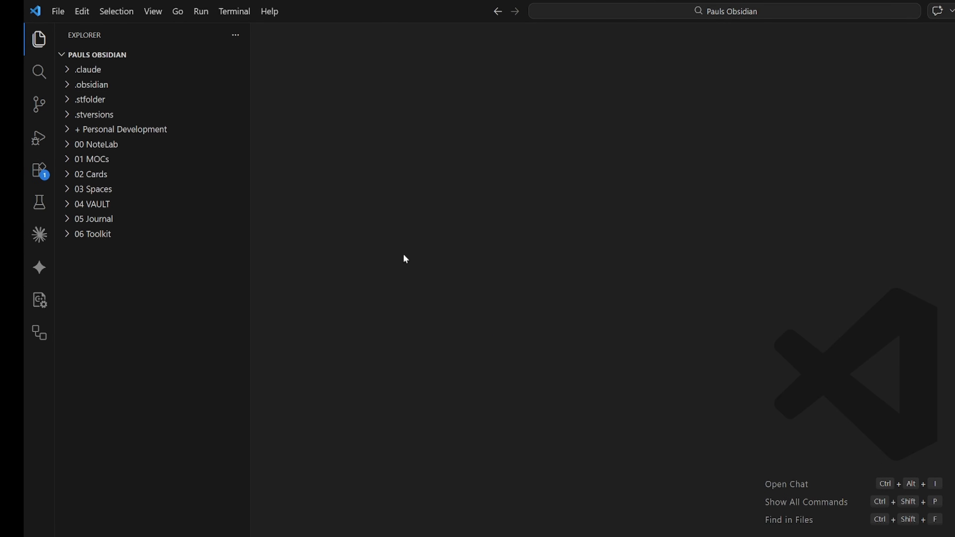
- Open the distil-aichat command file in the .claude commands folder and review its process steps and output format
left_click(64, 74)
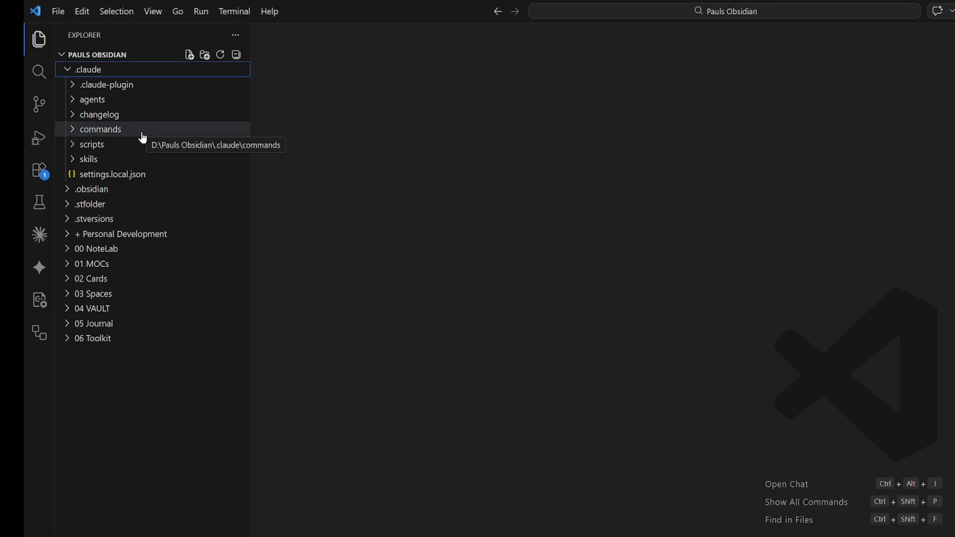
left_click(72, 129)
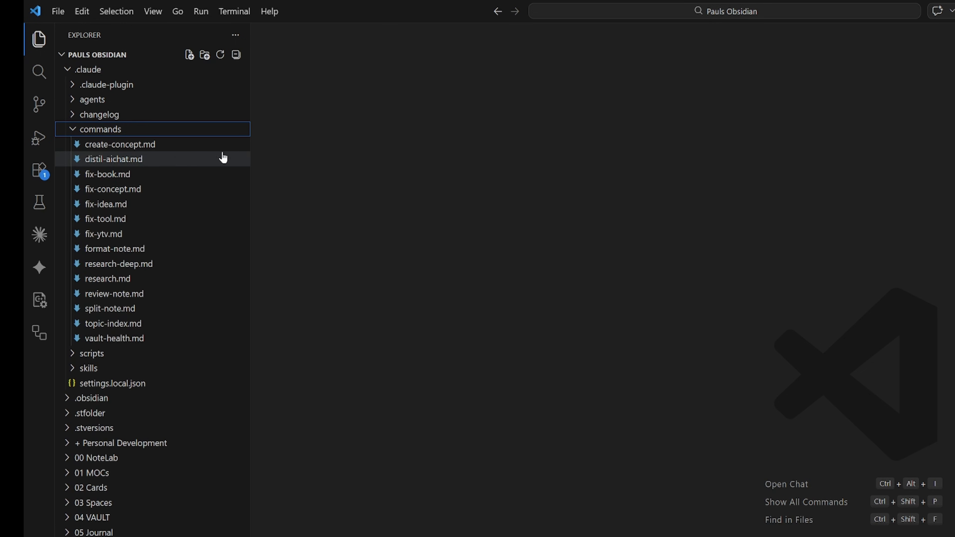
left_click(154, 163)
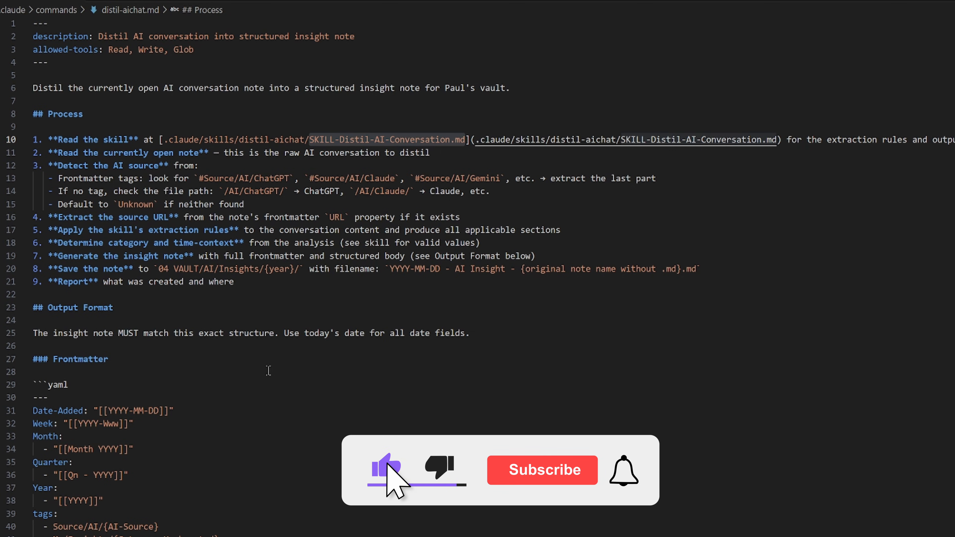
scroll(465, 362, "down", 4)
scroll(603, 365, "down", 11)
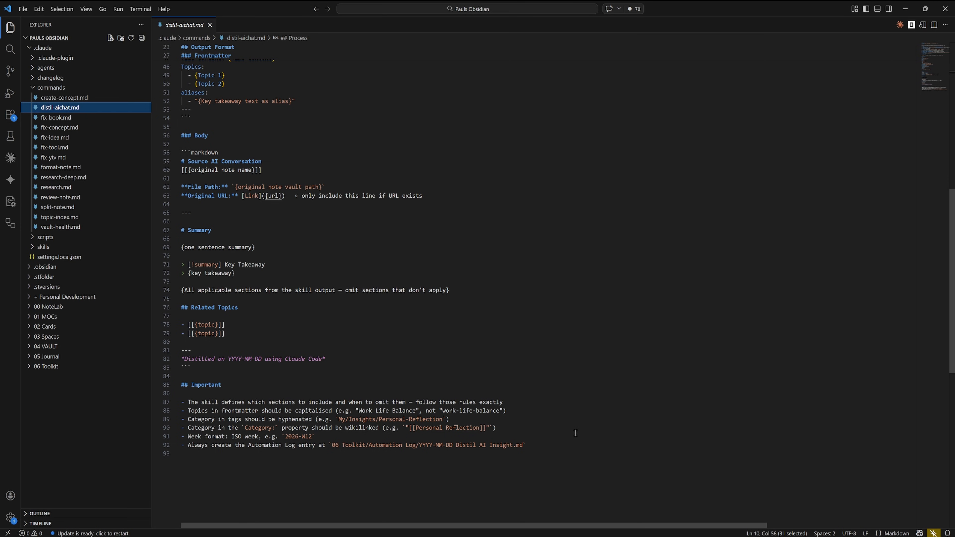
scroll(575, 433, "up", 15)
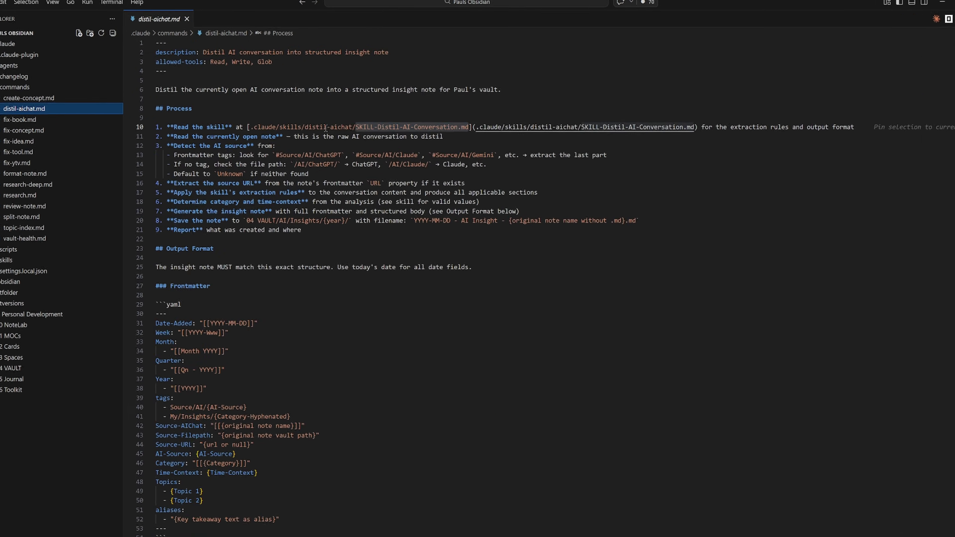
left_click_drag(464, 139, 309, 140)
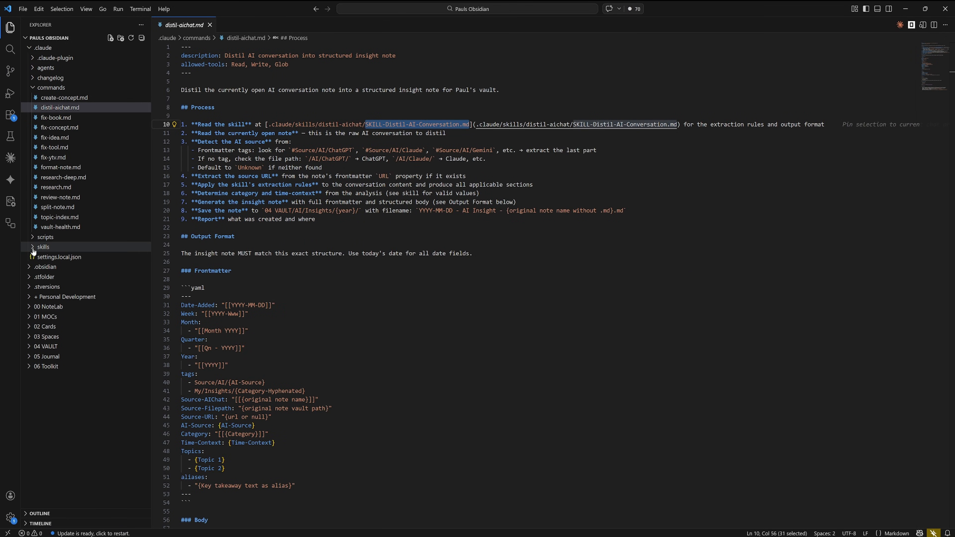
- Open the SKILL-Distil-AI-Conversation skill file under the .claude skills distil-aichat folder and read through its sections and rules
left_click(34, 250)
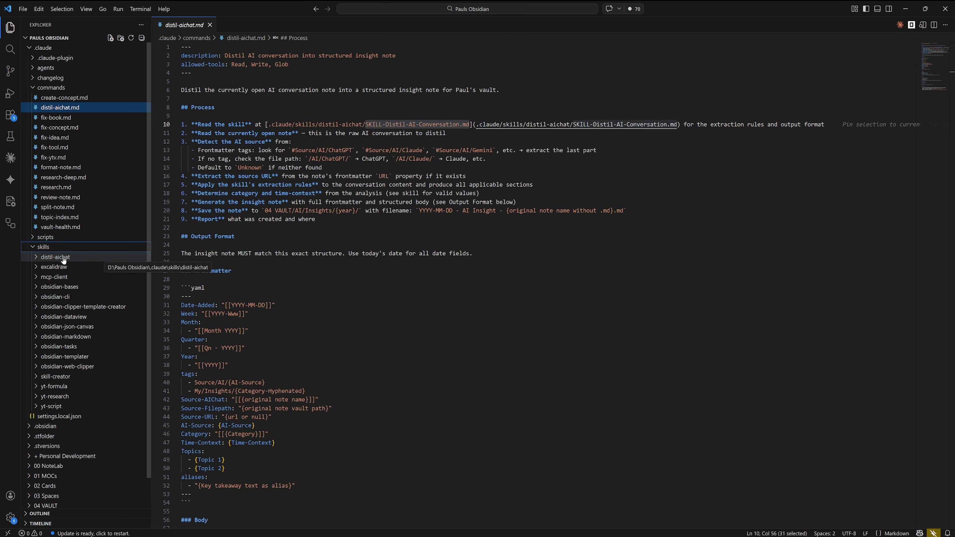
left_click(36, 259)
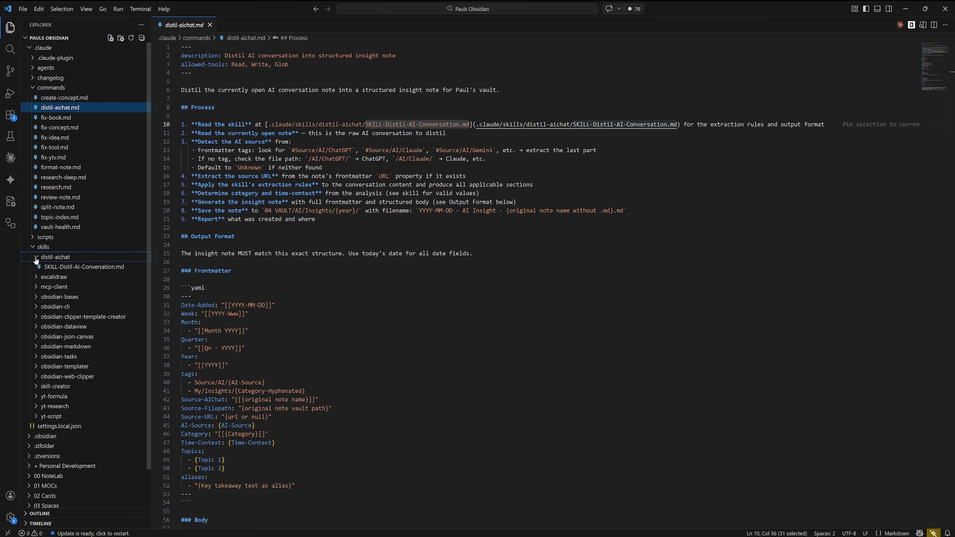
double_click(82, 268)
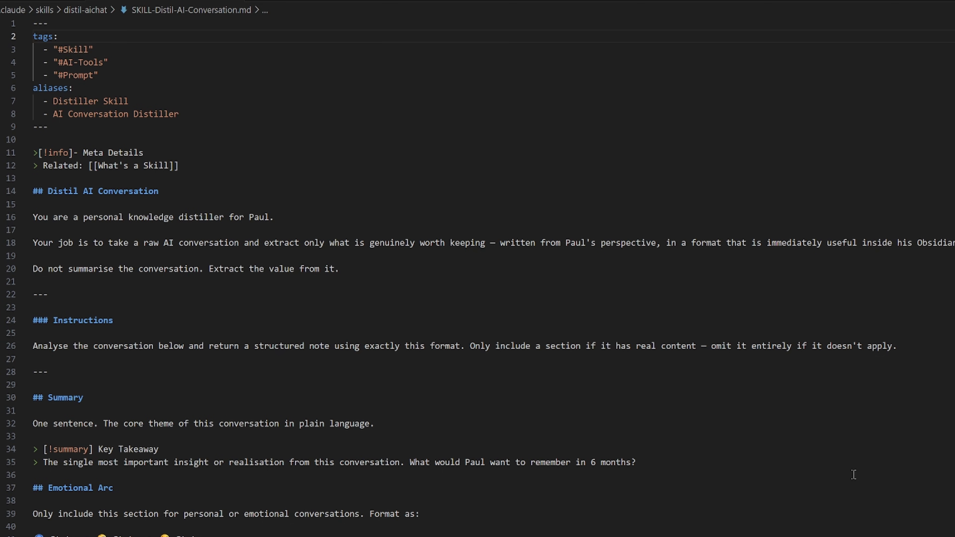
scroll(881, 482, "down", 10)
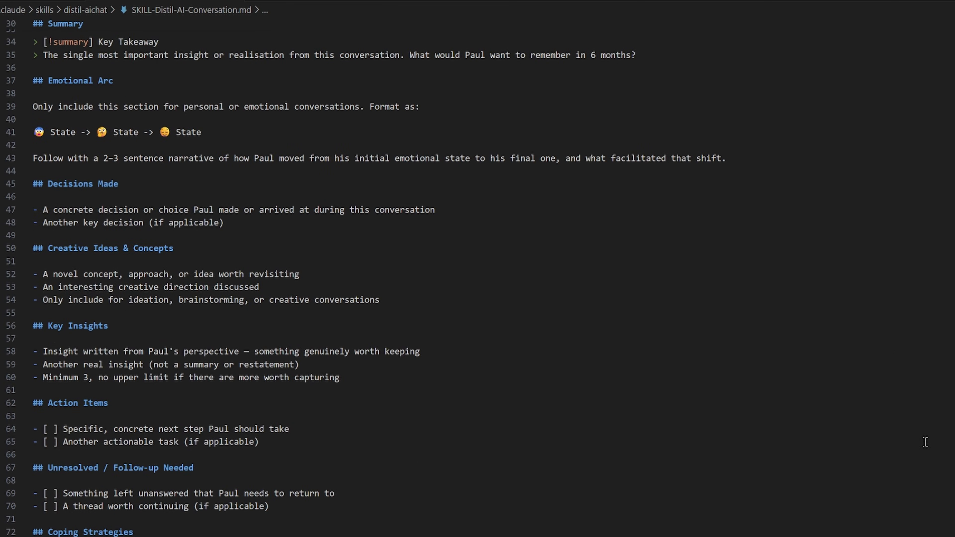
scroll(926, 443, "down", 12)
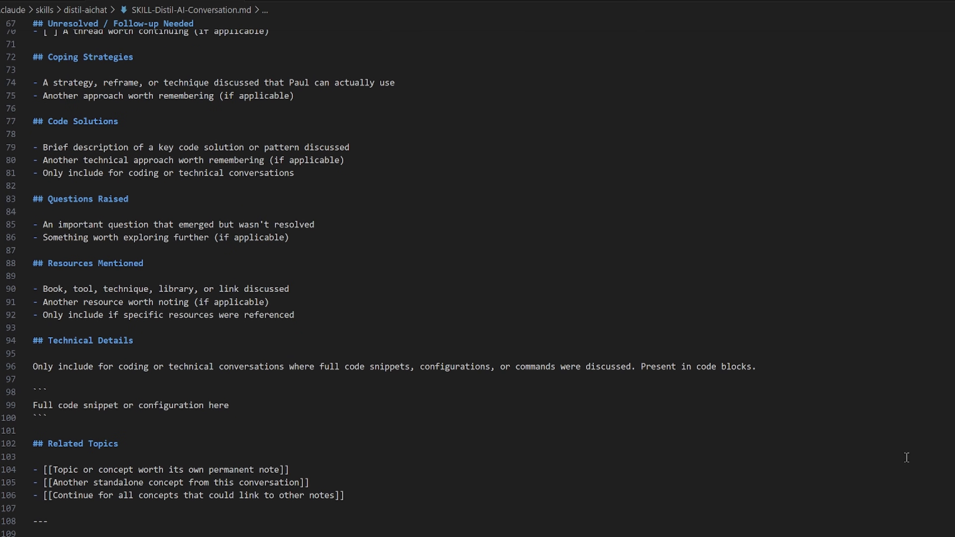
scroll(907, 458, "down", 11)
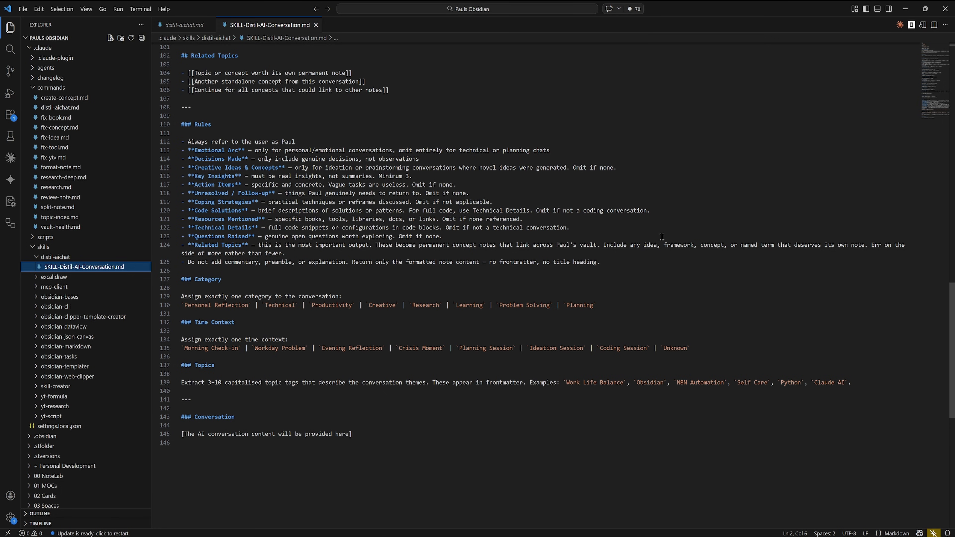
left_click(65, 102)
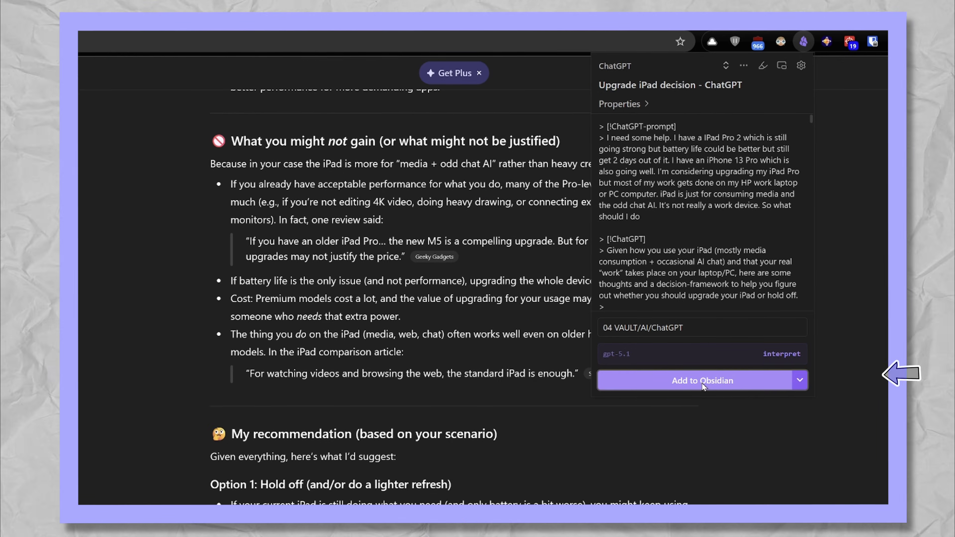
- Clip the 'Upgrade iPad decision - ChatGPT' conversation to Obsidian with the web clipper and run it through the n8n Gemini insight workflow
left_click(705, 376)
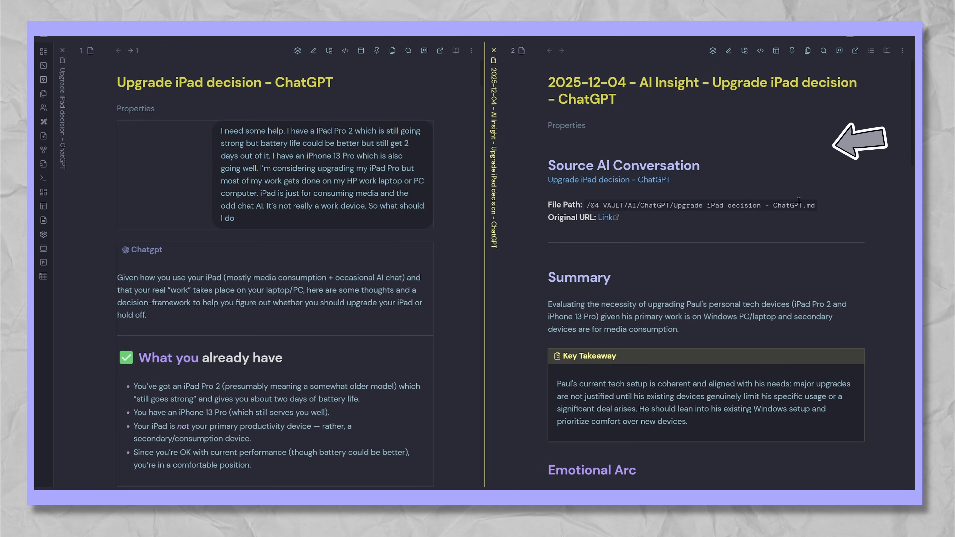
left_click(576, 124)
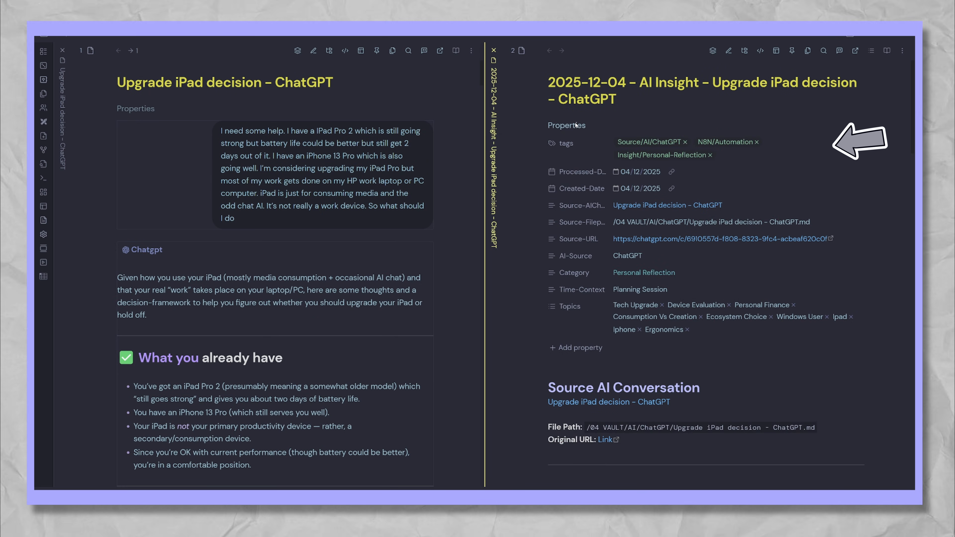